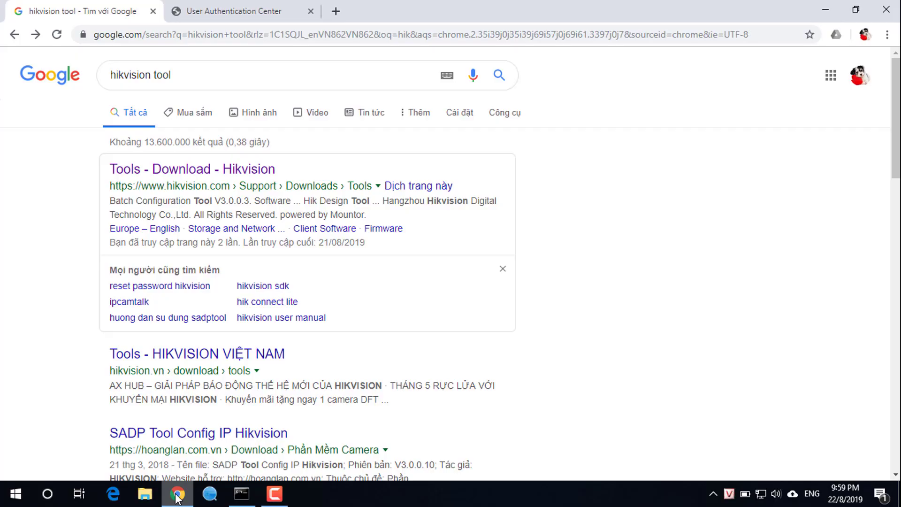
Step: Expand the SADP V3.1.0.8 entry on Hikvision's Tools page, then minimize Chrome to the desktop
click(232, 83)
drag(173, 75, 108, 85)
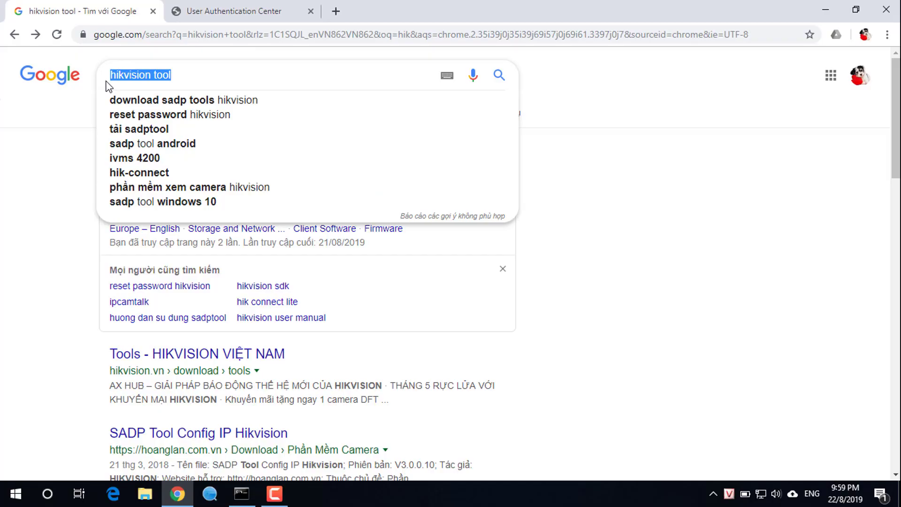
click(72, 160)
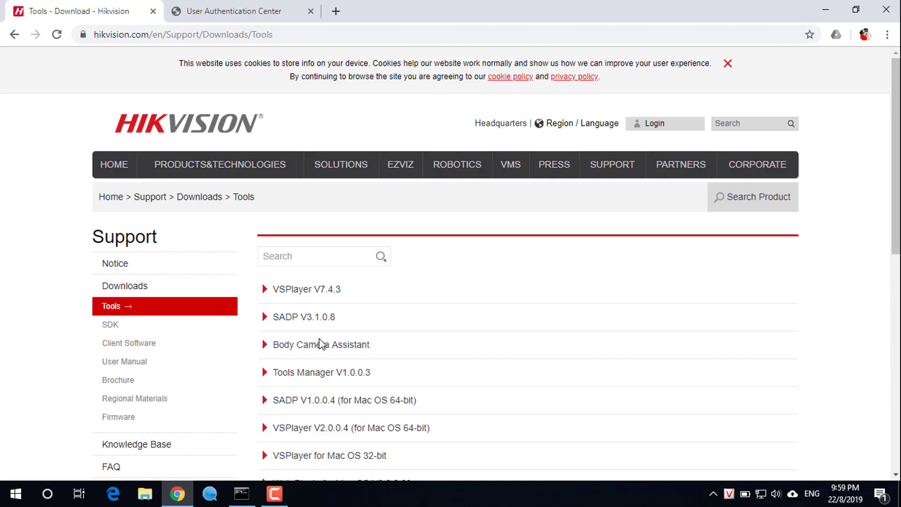
drag(334, 319, 274, 322)
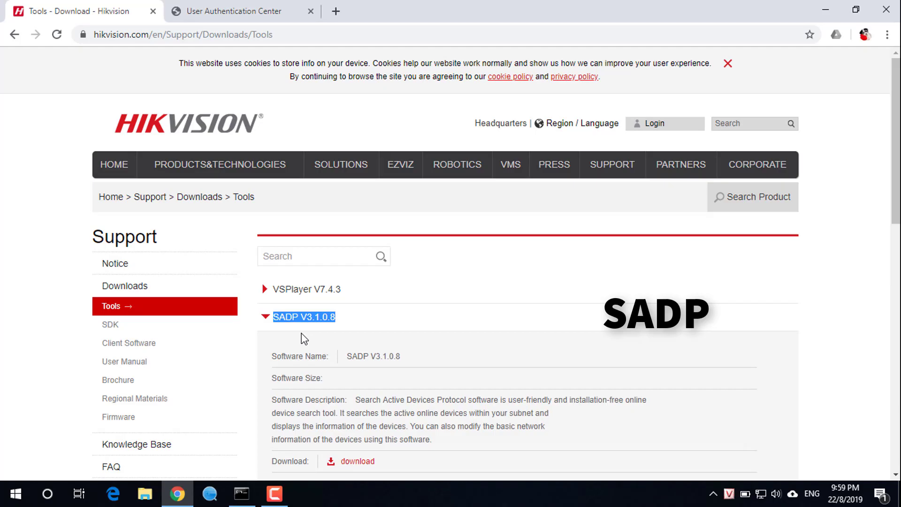
scroll(324, 350, down, 3)
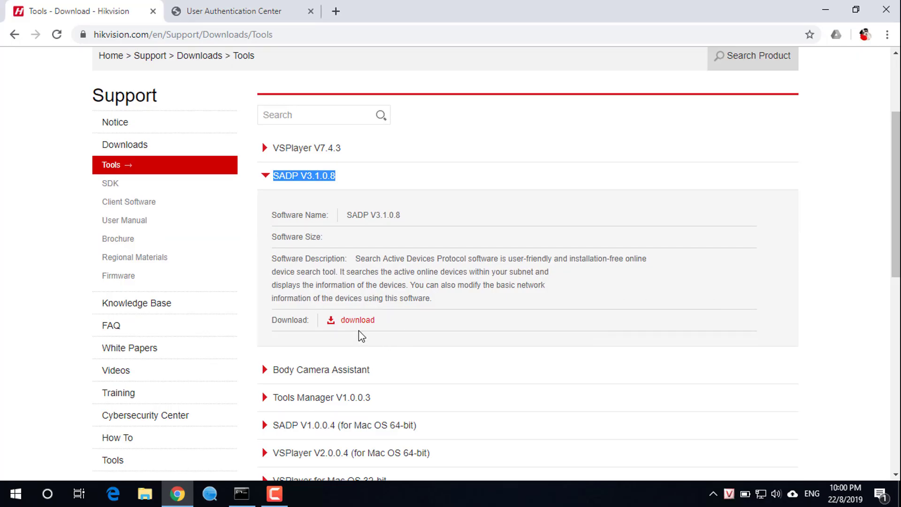
click(825, 9)
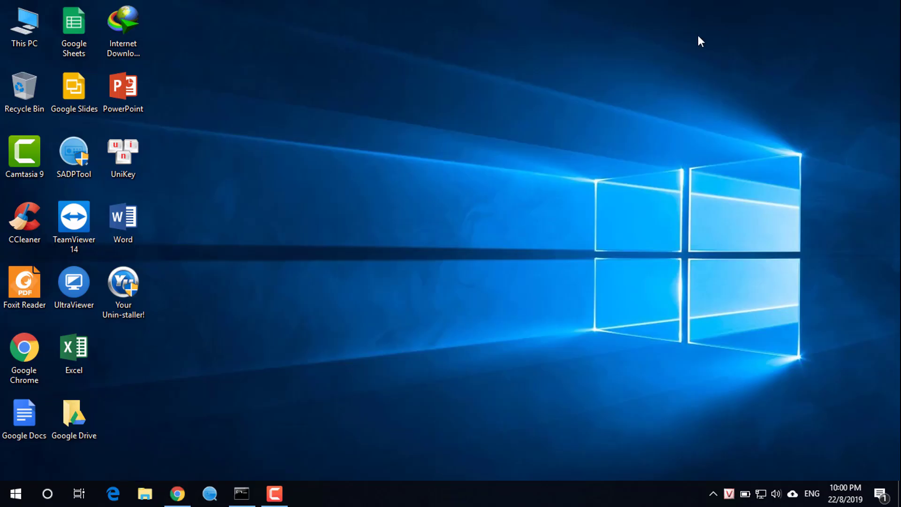
Step: Launch SADPTool, select camera 001, enter and confirm a new password, and enable Hik-Connect
double_click(83, 165)
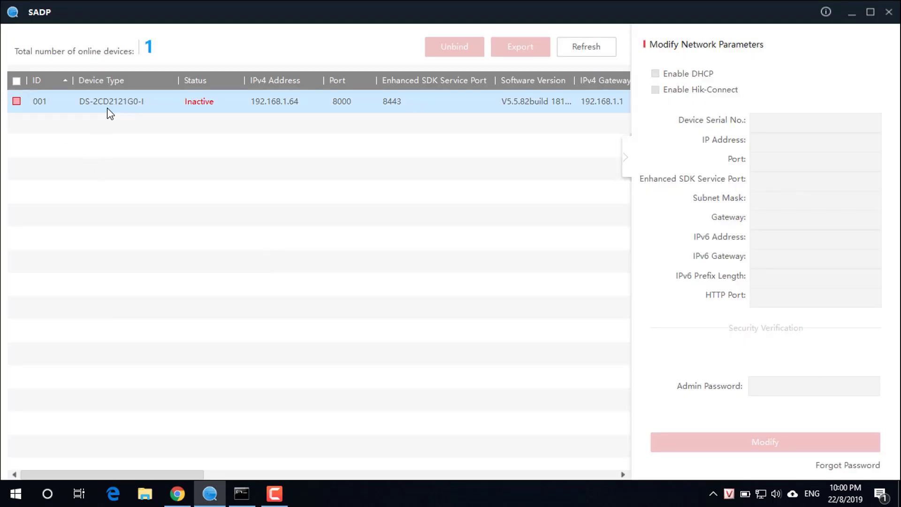
click(17, 103)
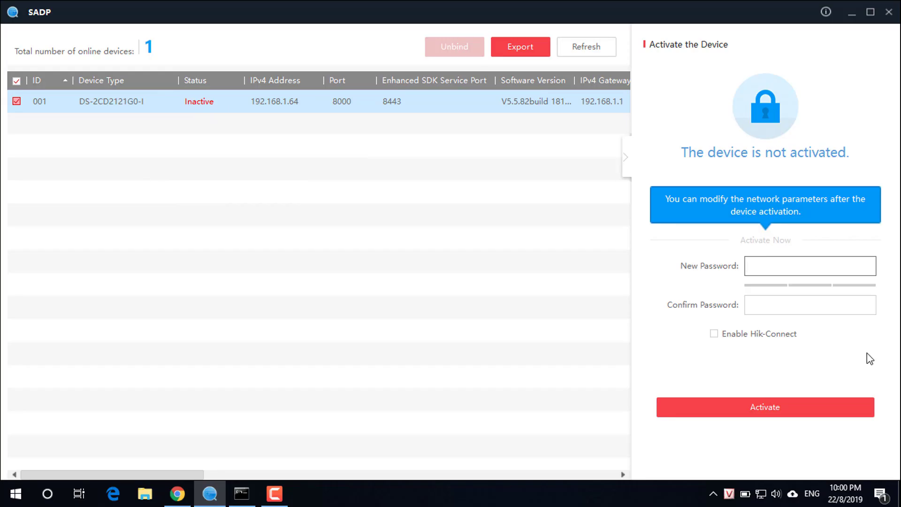
text(••••••••)
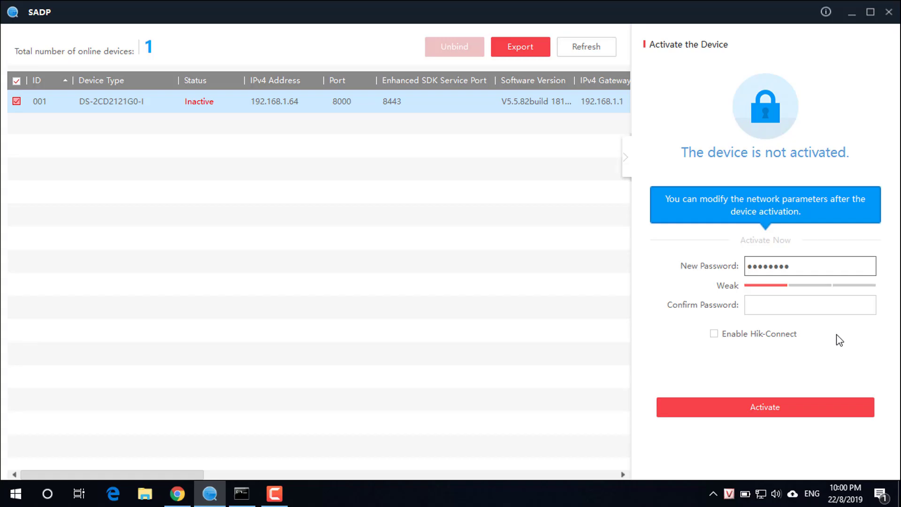
click(809, 312)
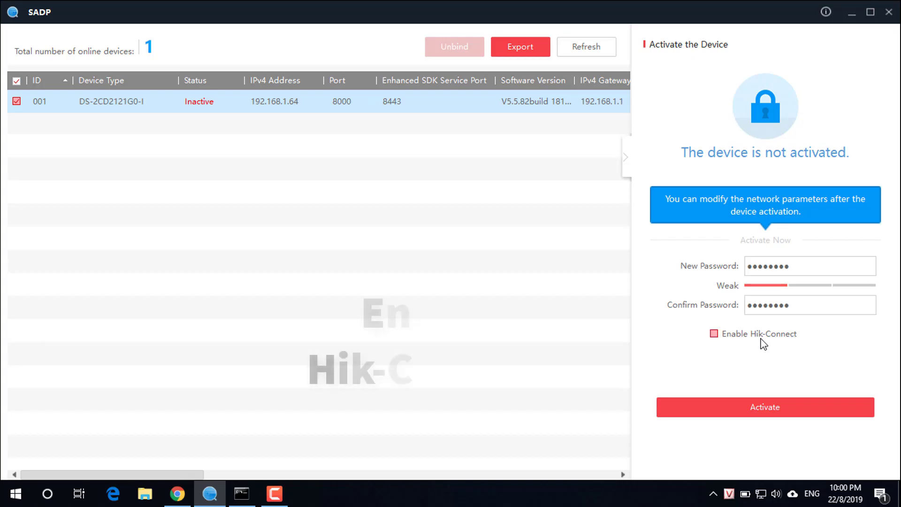
click(715, 334)
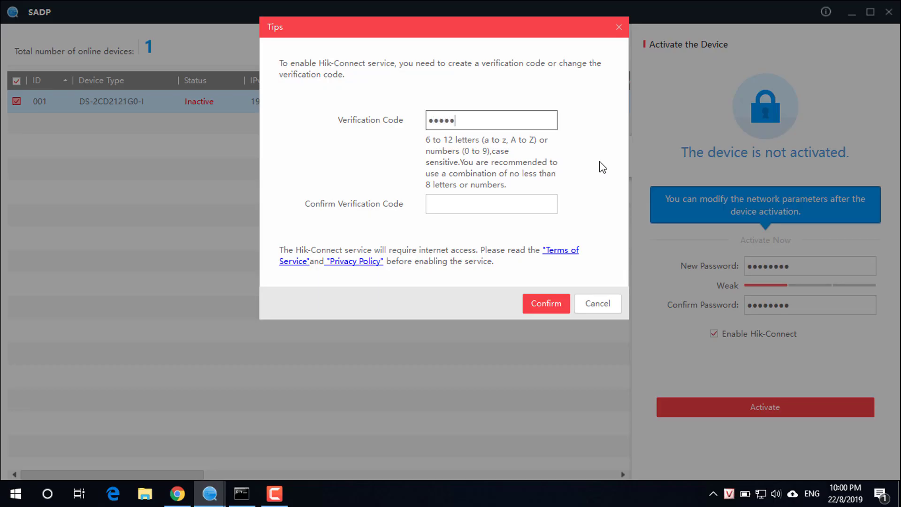
Step: Open Notepad from Windows search, move it aside, and set its font size to 16
click(47, 493)
text(note)
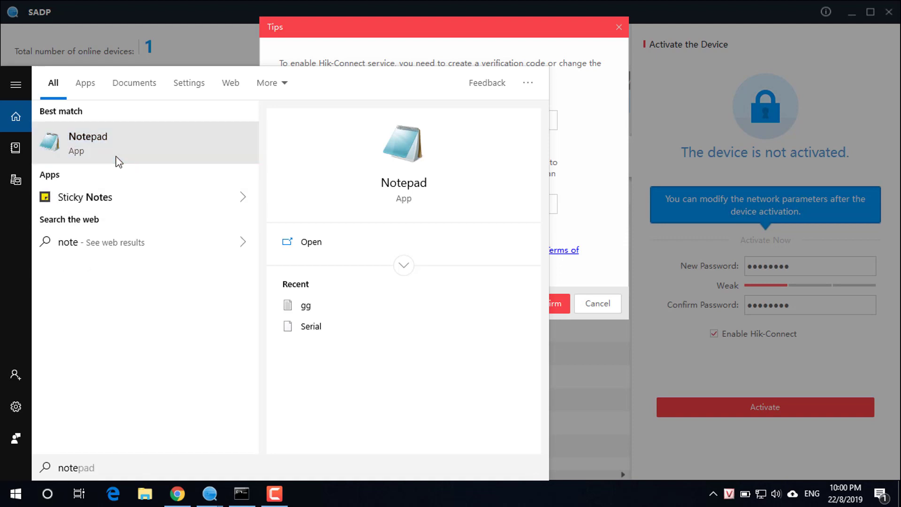
click(117, 160)
drag(357, 84, 467, 271)
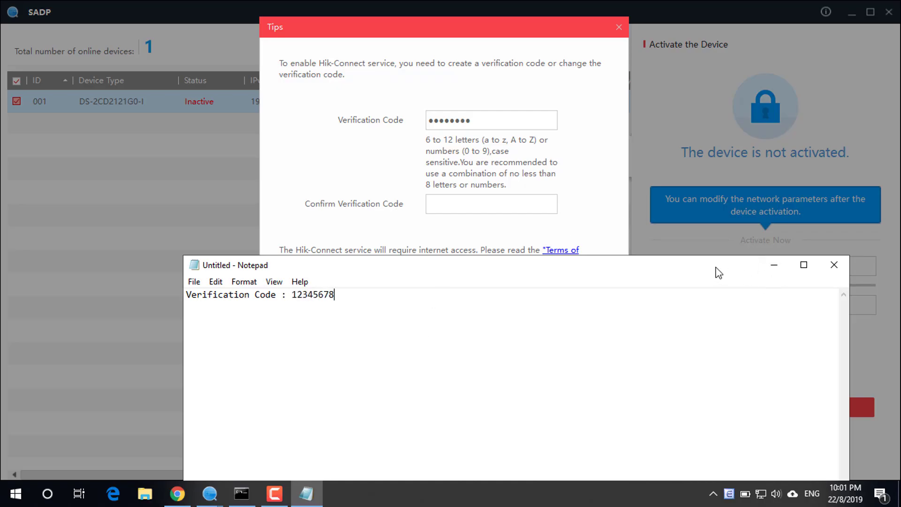
click(244, 282)
click(319, 308)
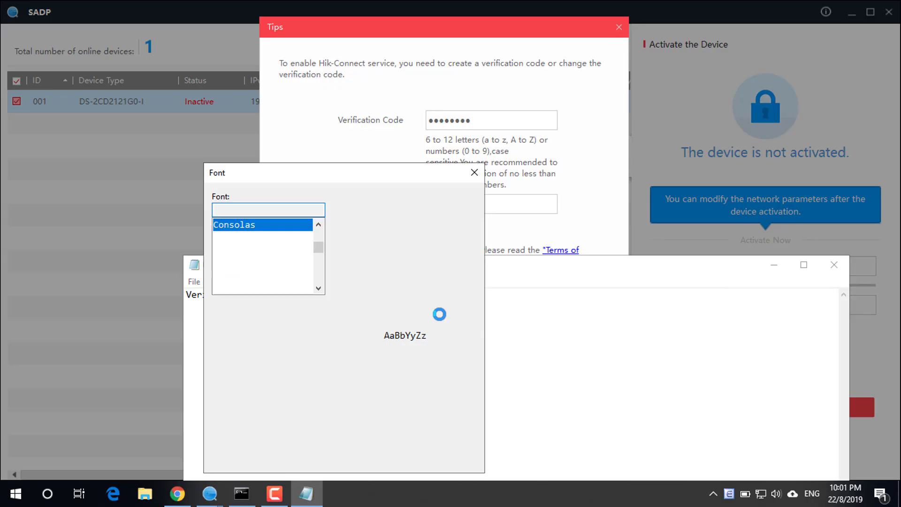
click(441, 253)
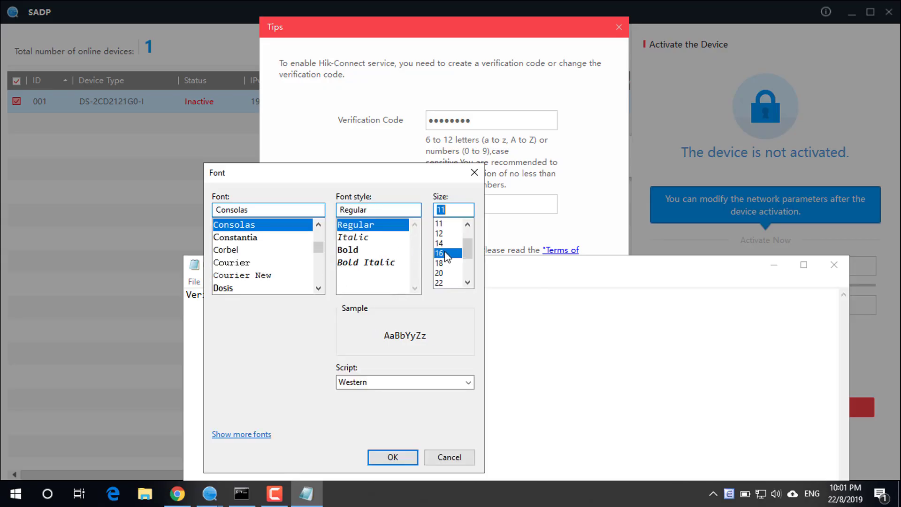
click(401, 458)
Step: Copy the verification code from the note into SADP's confirm verification code field
drag(436, 290, 170, 299)
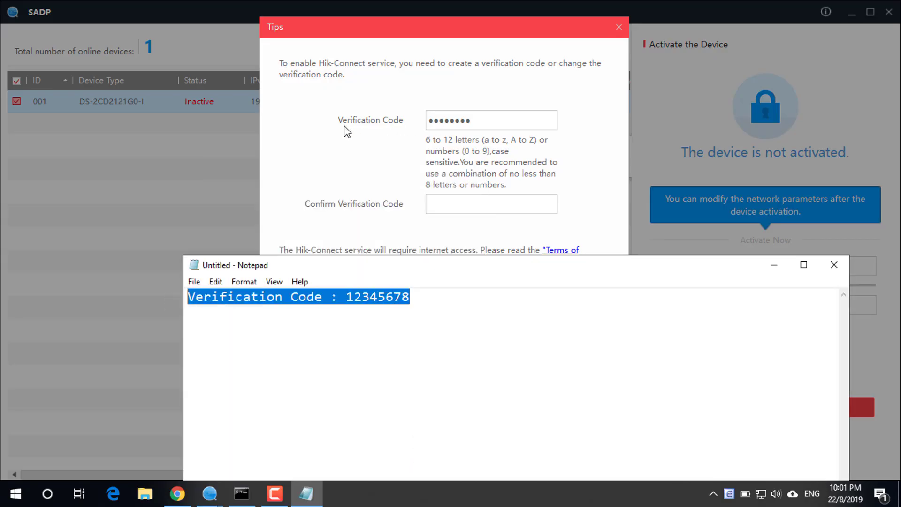
click(463, 203)
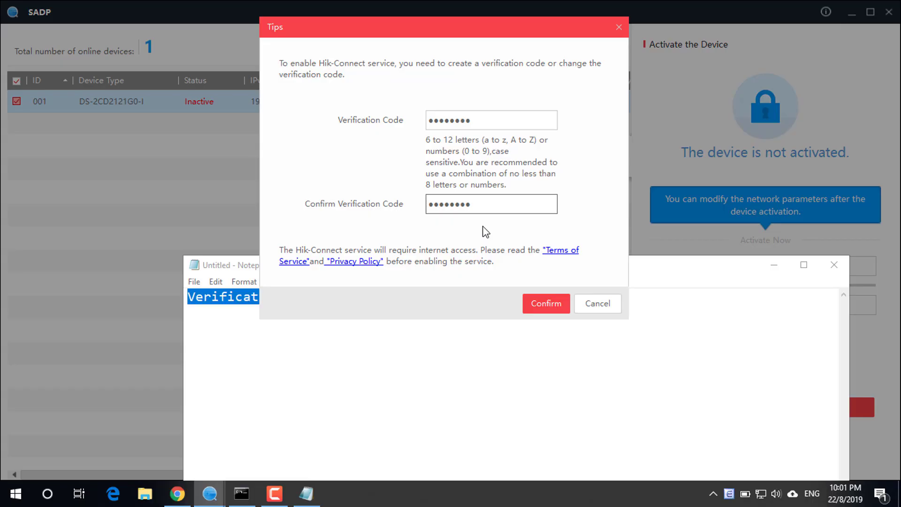
click(539, 303)
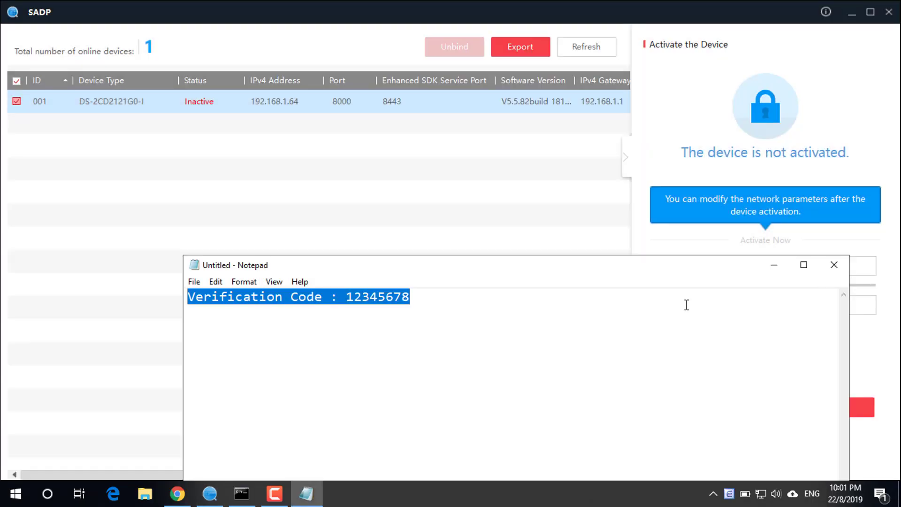
click(774, 266)
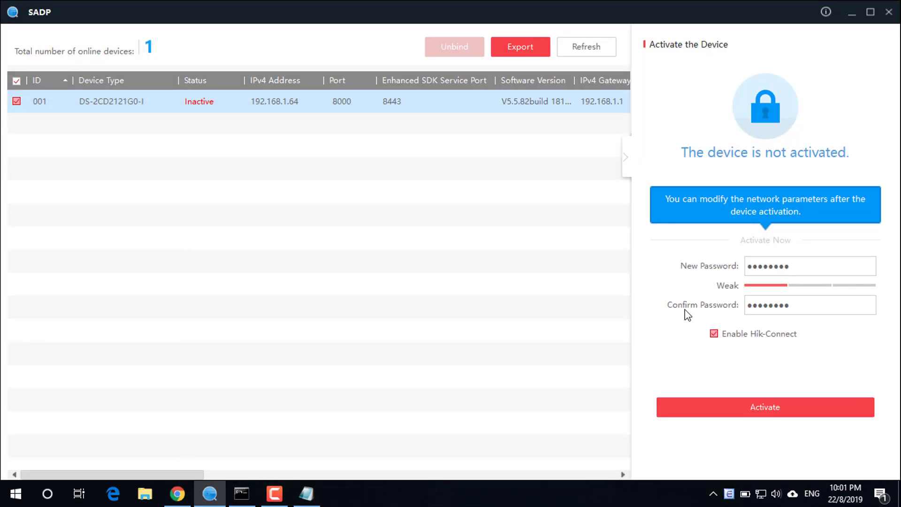
Step: Add a password line beneath the verification code in the Notepad note
click(306, 492)
click(438, 297)
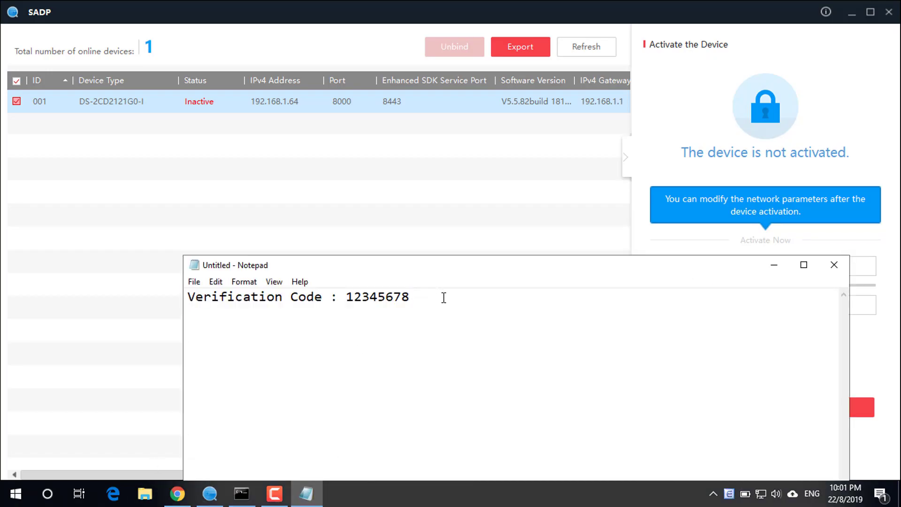
key(Return)
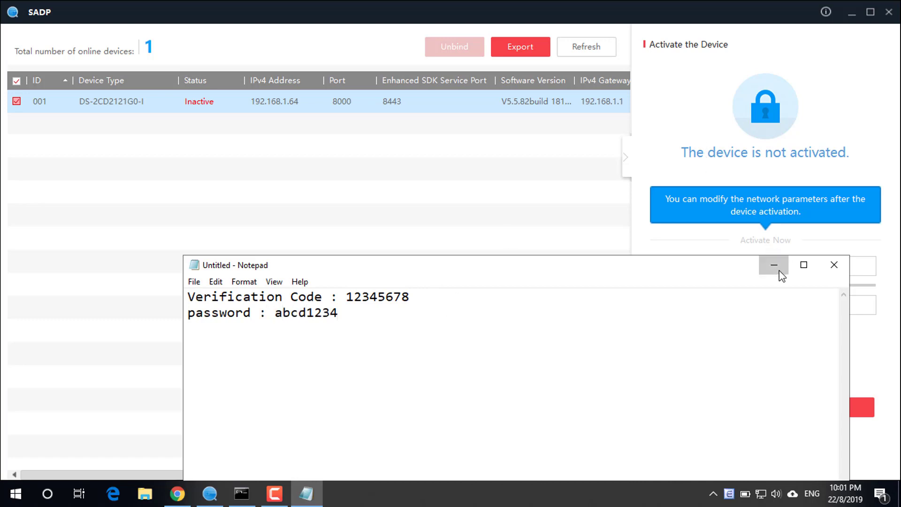
click(774, 266)
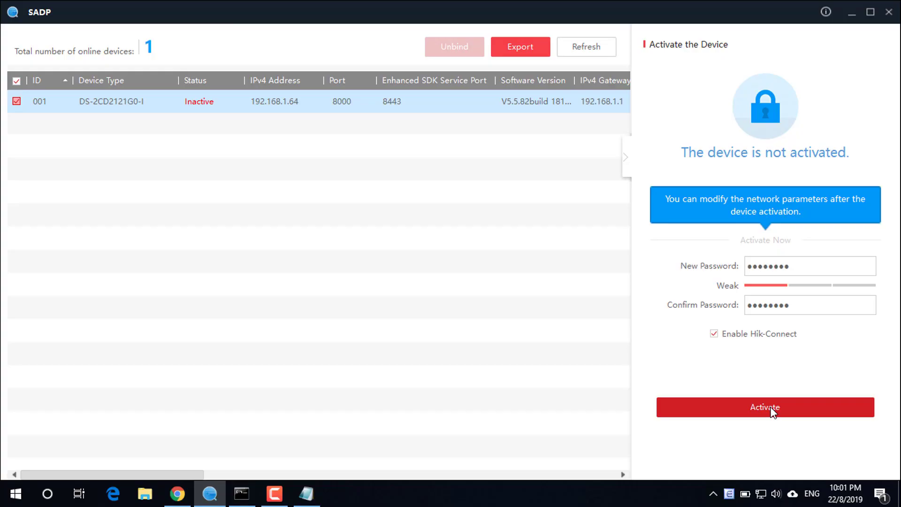
Step: Activate the camera, cancel the Export Guid prompt, and refresh the device list
click(773, 411)
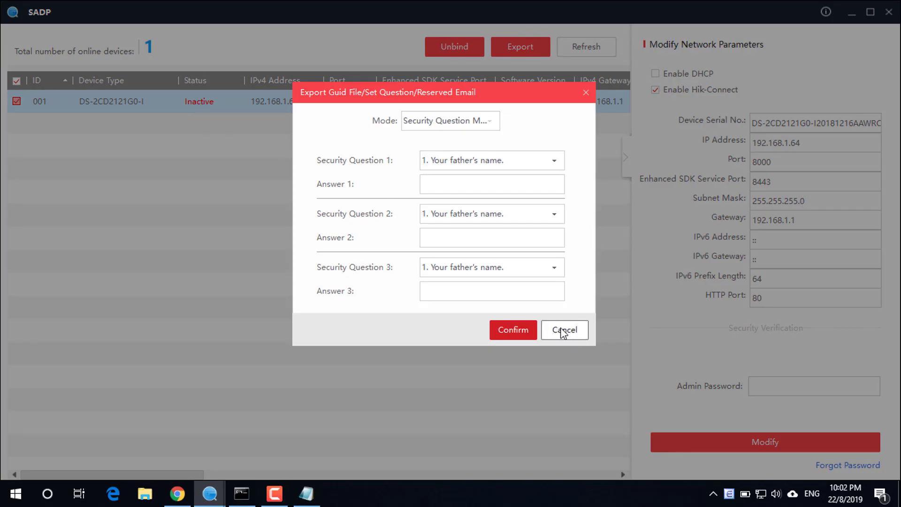
click(563, 332)
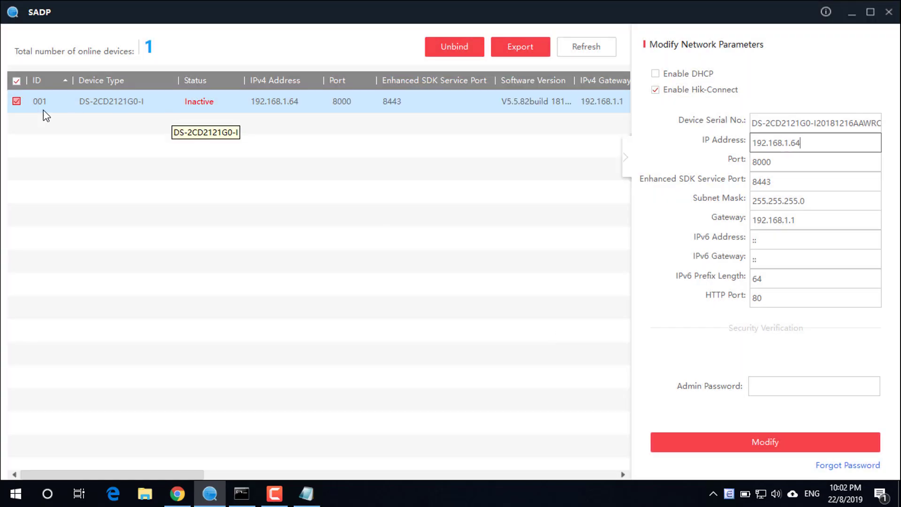
click(591, 51)
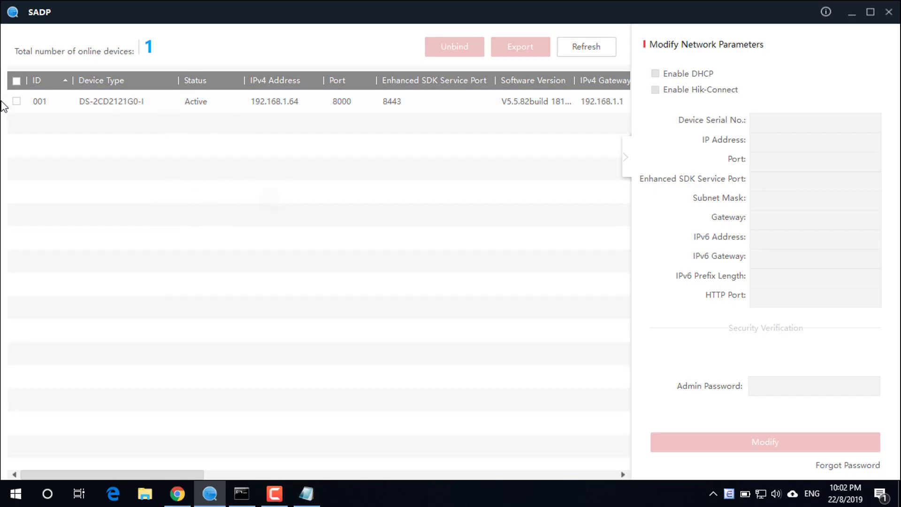
Step: Select camera 001 and mark its IP address 192.168.1.64 and gateway 192.168.1.1
click(16, 101)
click(797, 141)
drag(798, 141, 751, 144)
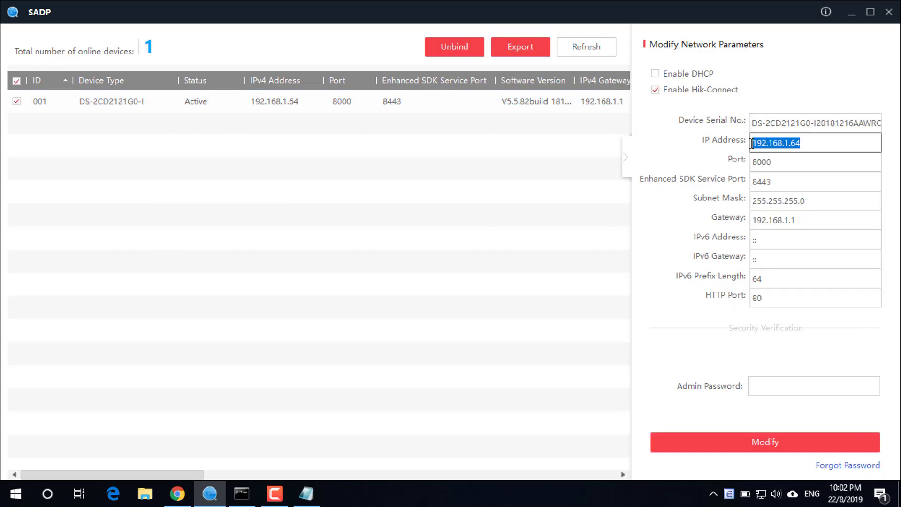
drag(809, 221, 747, 221)
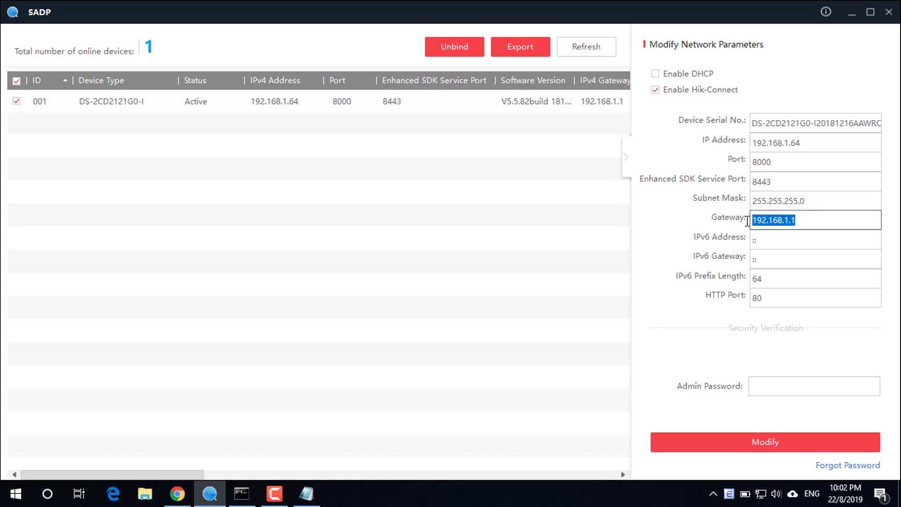
Step: Run ipconfig /all in Command Prompt and mark the Default Gateway 192.168.0.1
click(242, 493)
click(175, 126)
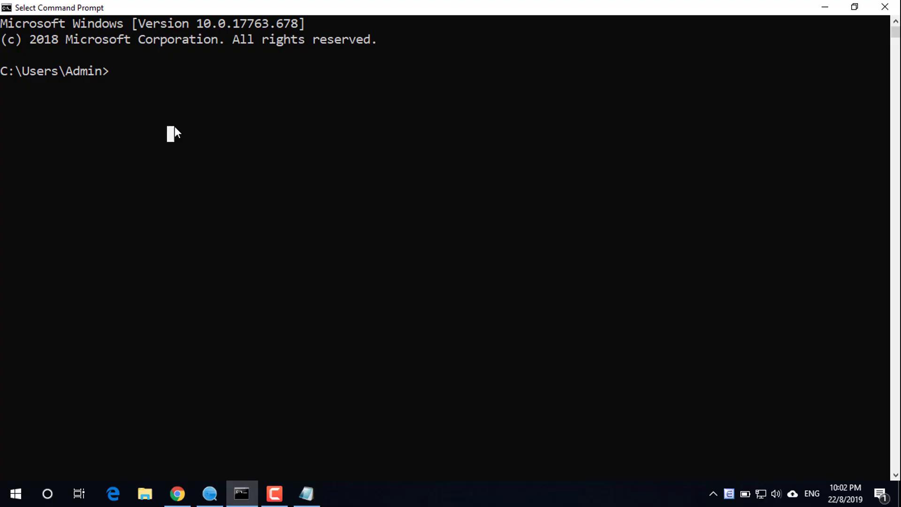
key(Escape)
text(ipconf)
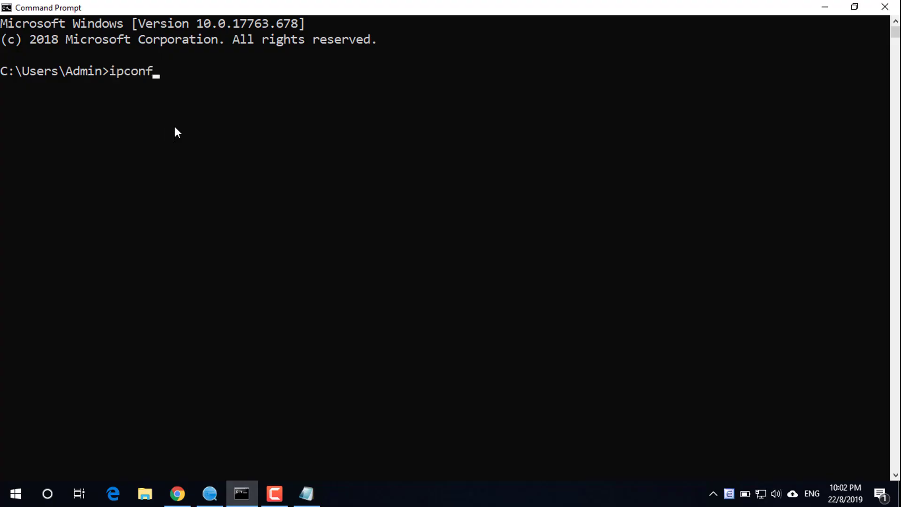
text(ig /all)
key(Return)
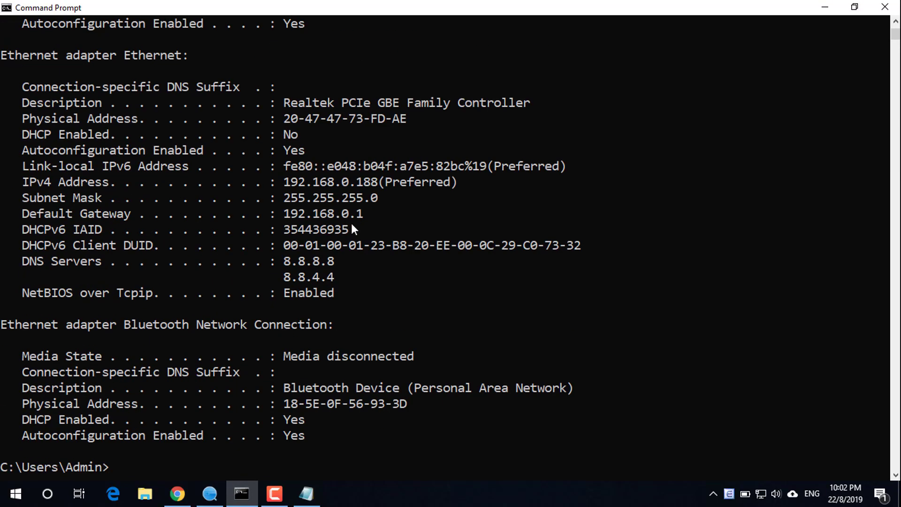
drag(367, 213, 91, 217)
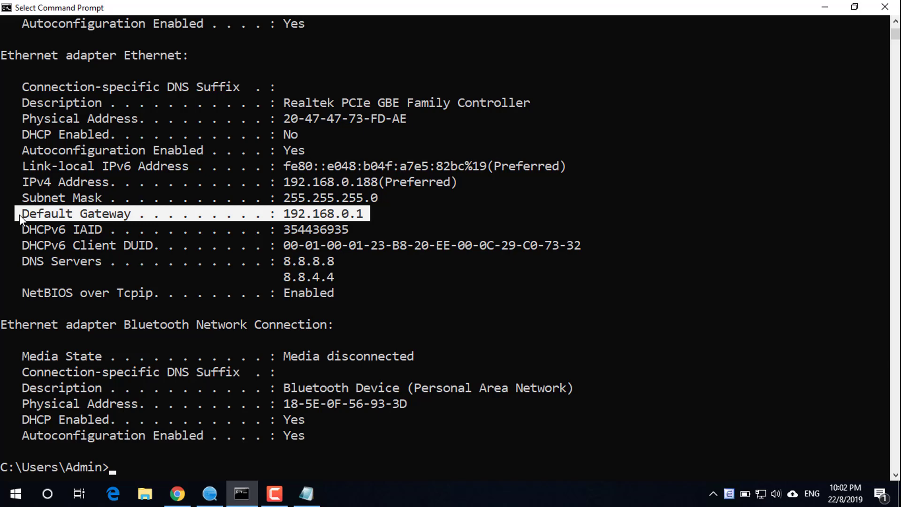
Step: Change the camera's Gateway from 192.168.1.1 to 192.168.0.1, checking it against the console
click(830, 11)
click(807, 221)
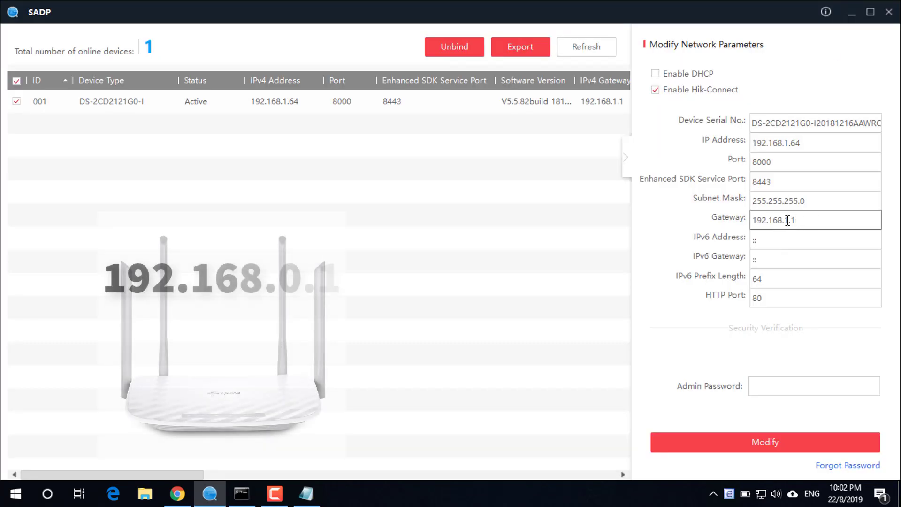
drag(814, 221, 783, 220)
text(0.)
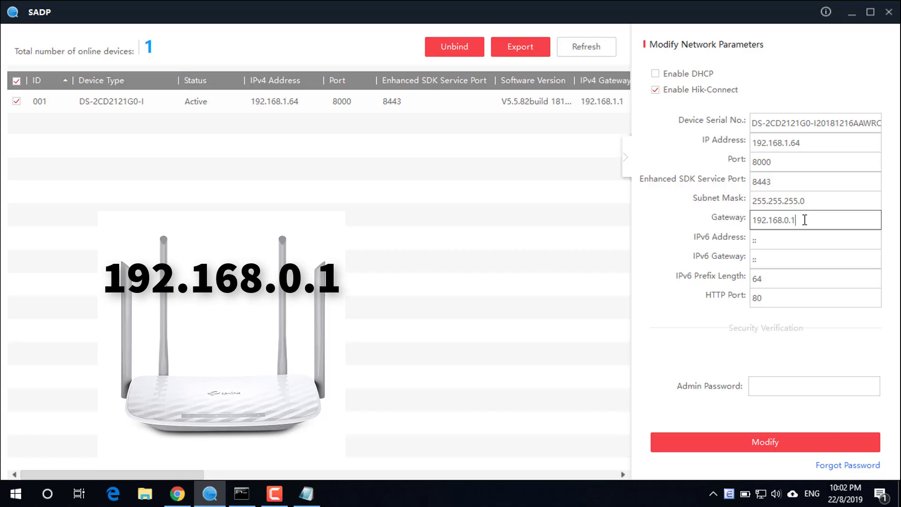
double_click(804, 220)
click(241, 493)
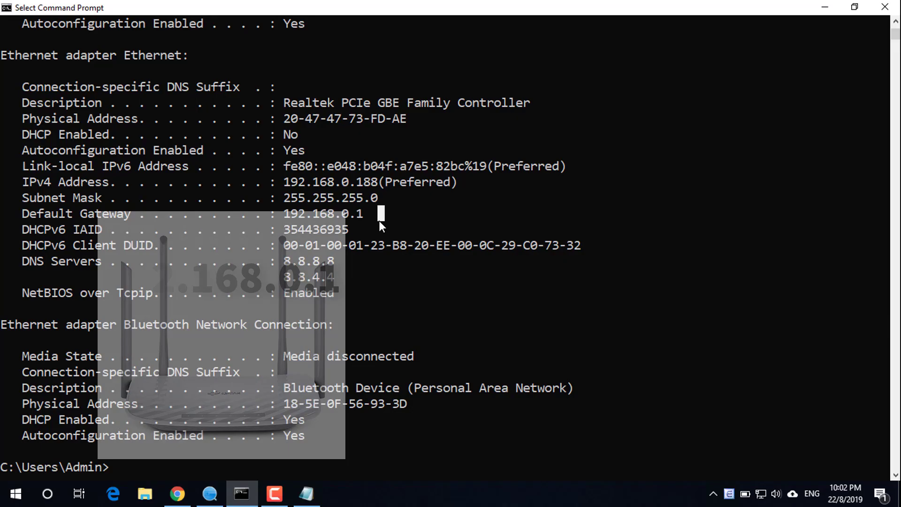
drag(379, 222, 289, 223)
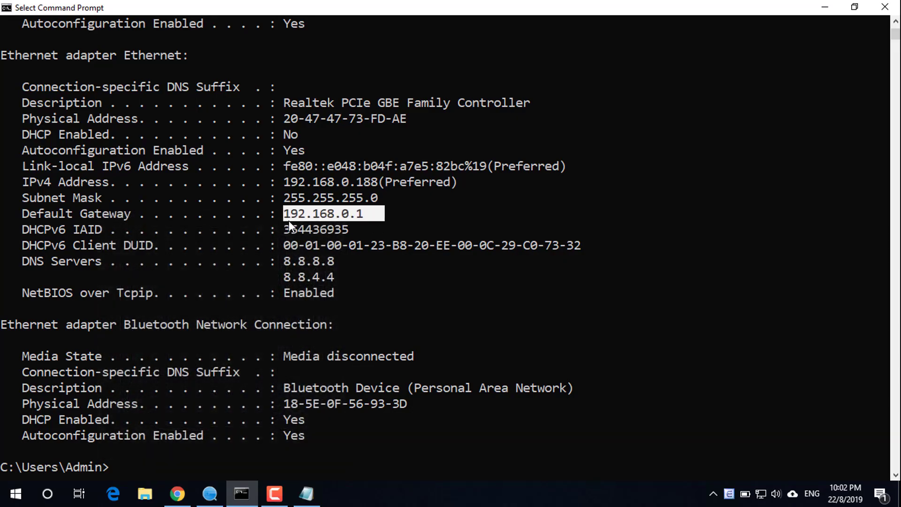
click(825, 7)
drag(802, 143, 752, 145)
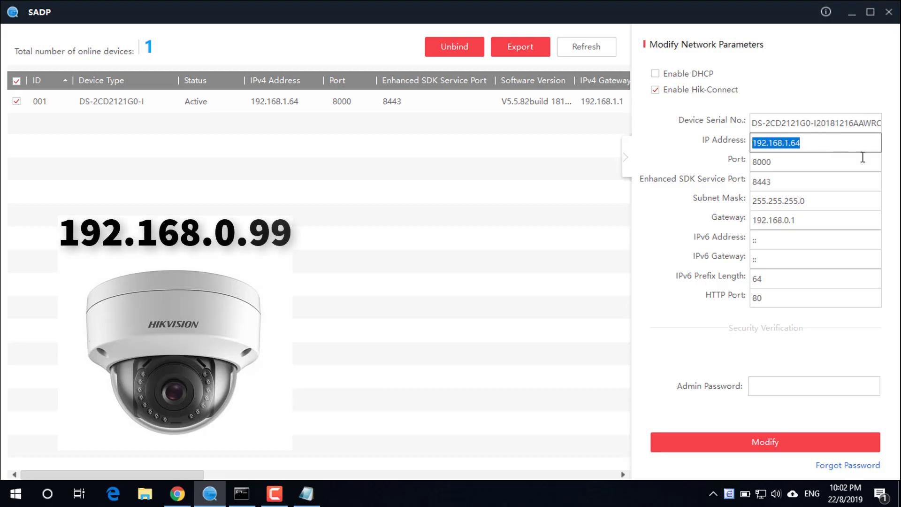
Step: Enter 192.168.0.99 as the camera's IP address, keeping gateway 192.168.0.1
text(192.16)
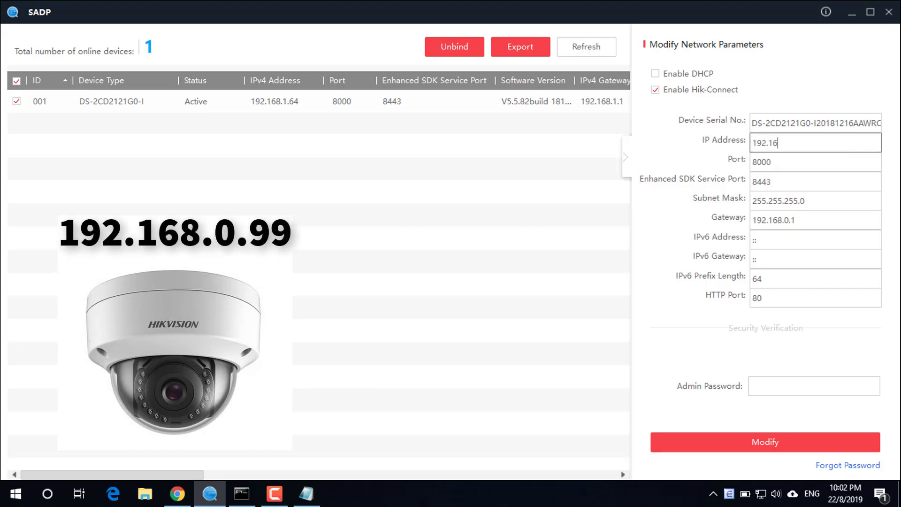
text(8.0.99)
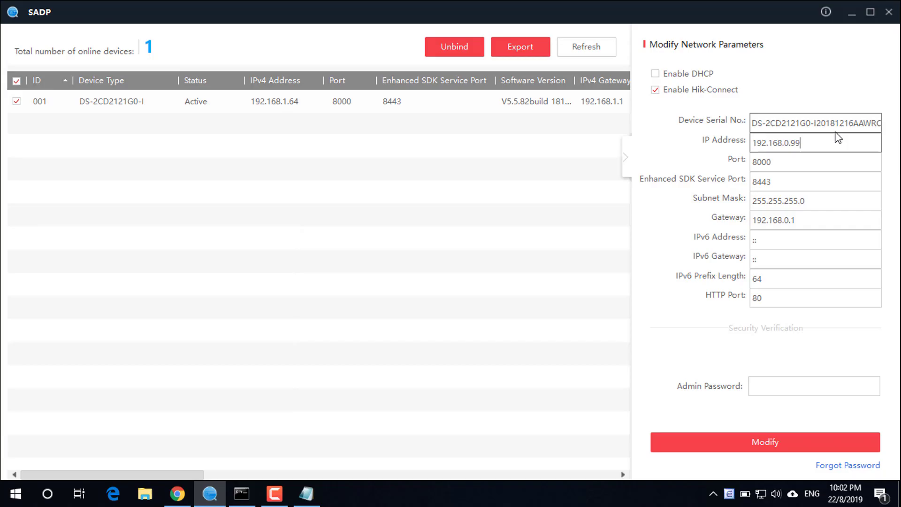
drag(835, 140, 718, 142)
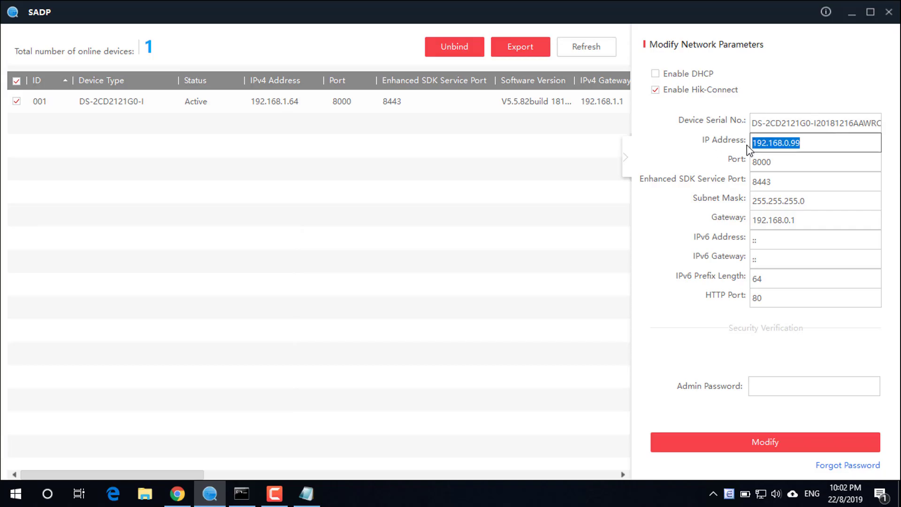
drag(810, 221, 740, 222)
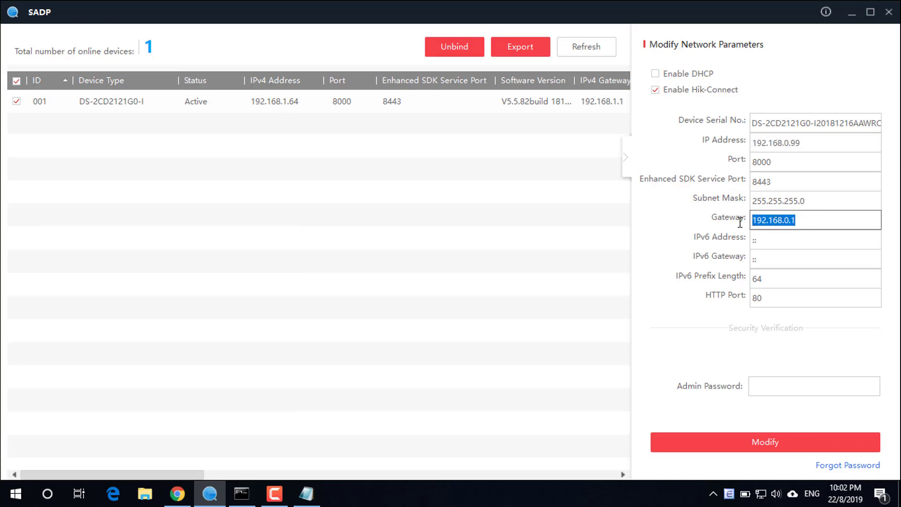
Step: Copy the admin password from the Notepad note, enter it, and apply the modified parameters
click(791, 392)
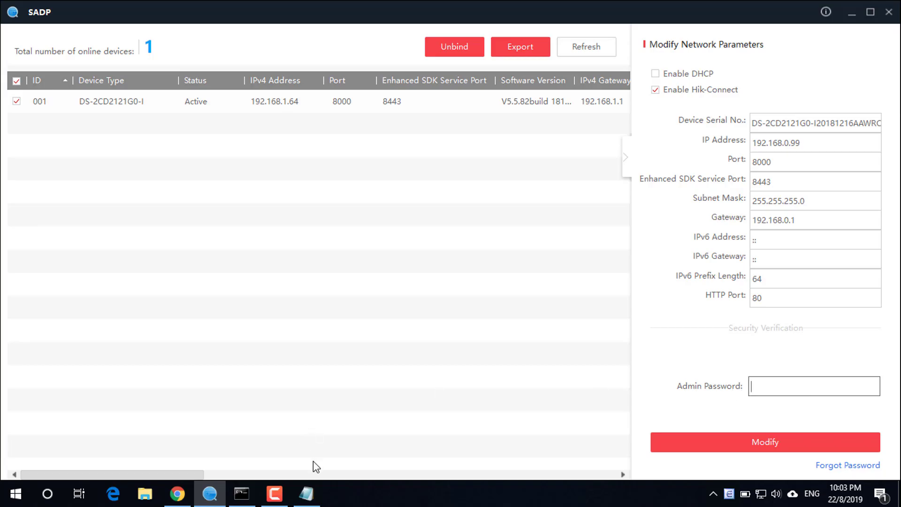
click(306, 493)
drag(338, 313, 277, 317)
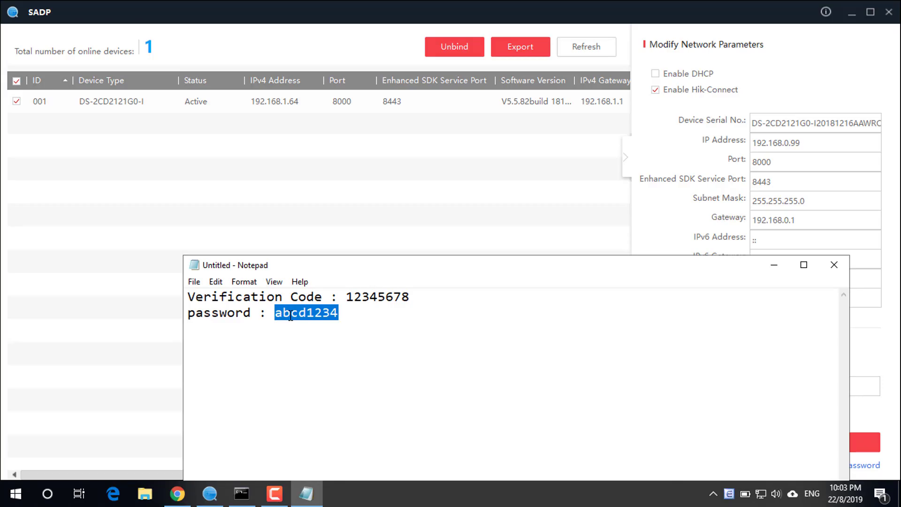
right_click(291, 318)
click(319, 156)
click(774, 264)
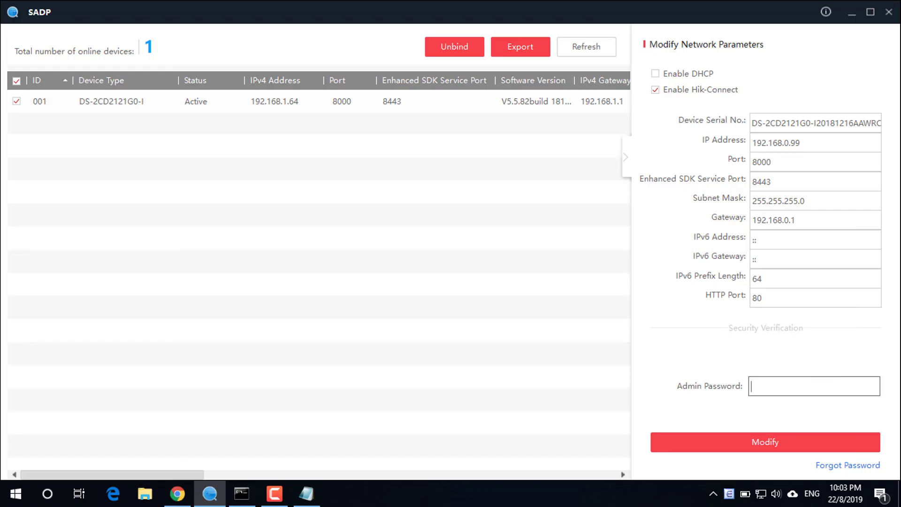
drag(851, 385, 739, 387)
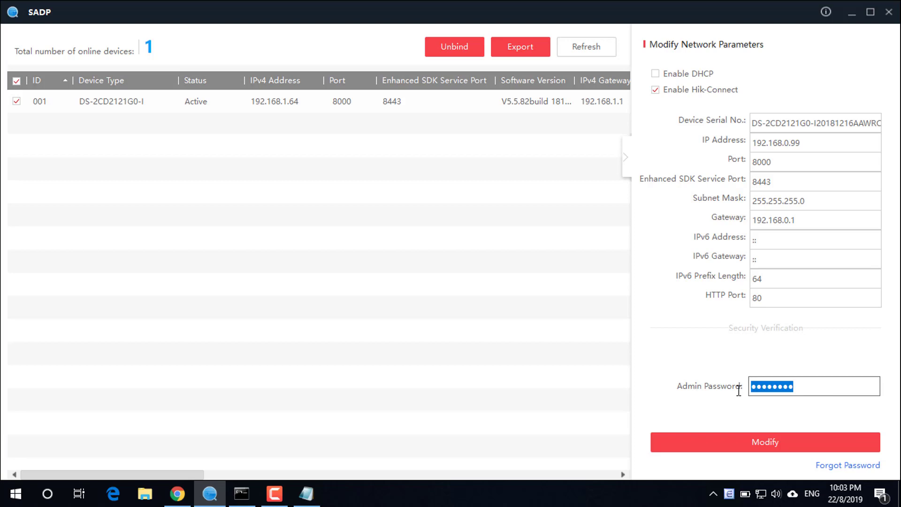
click(772, 451)
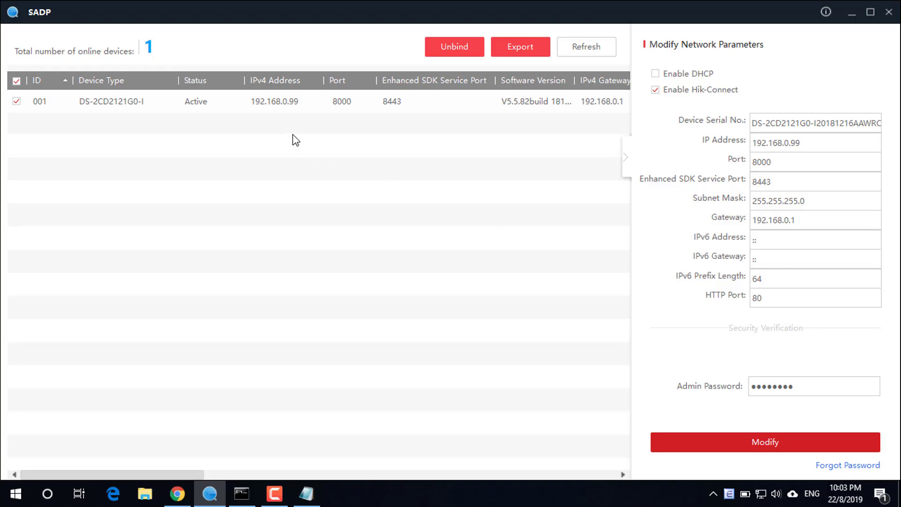
Step: Export the device list as HikVision.csv into a new Desktop folder named Camera
click(287, 109)
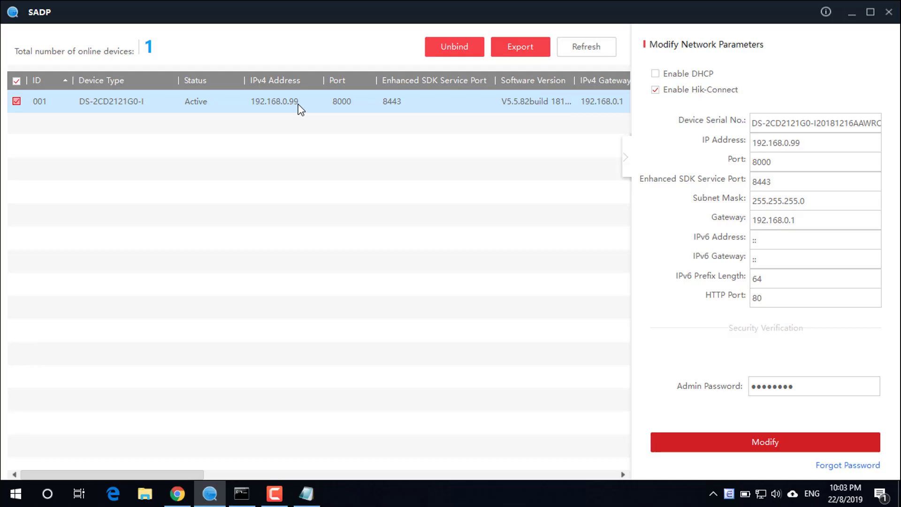
click(521, 47)
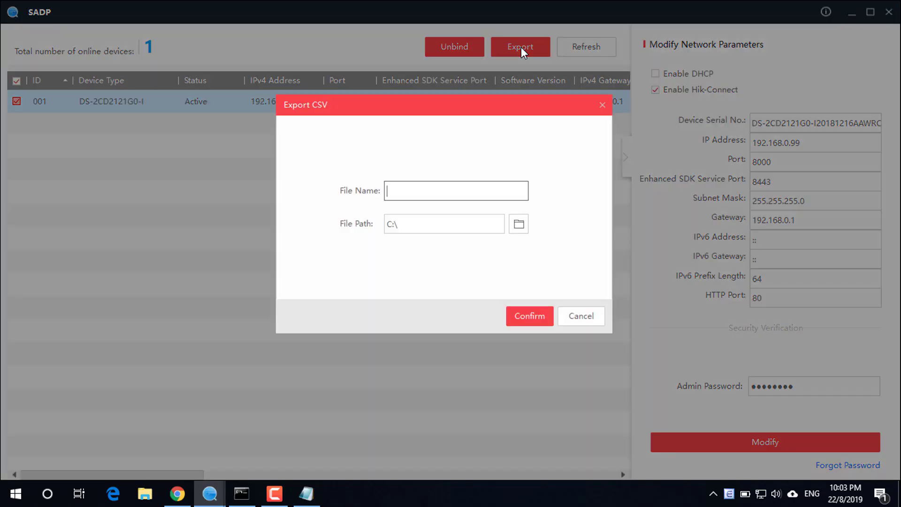
click(519, 225)
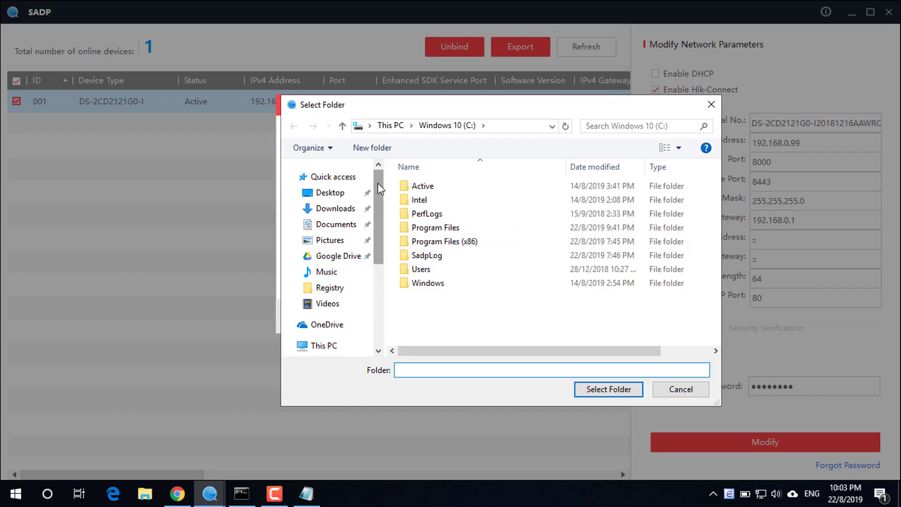
click(339, 192)
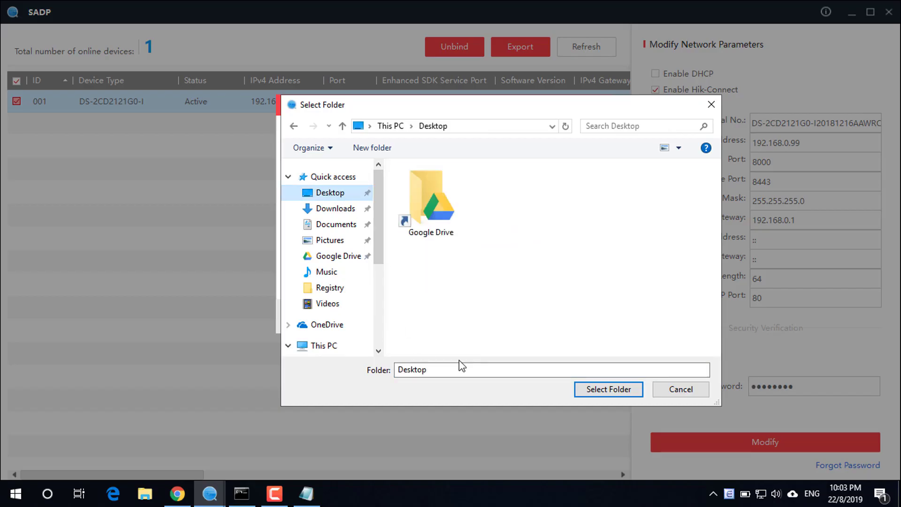
click(372, 148)
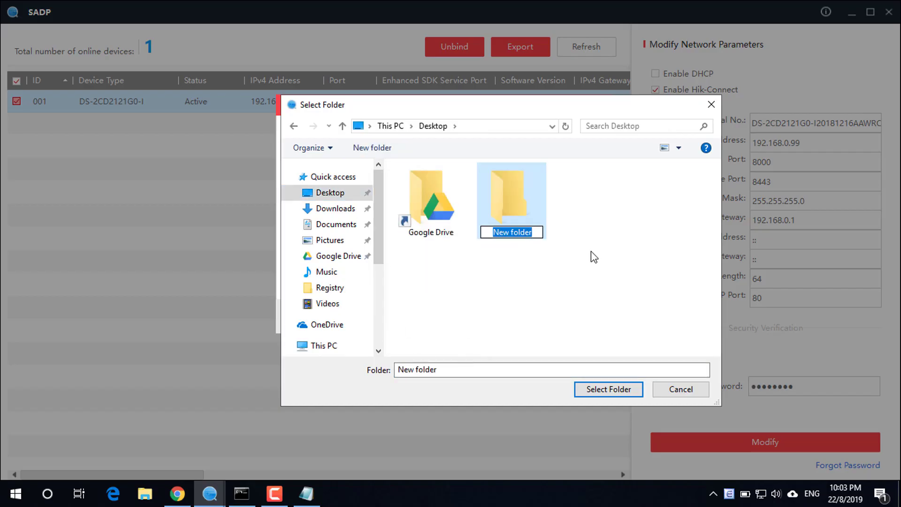
text(Camera)
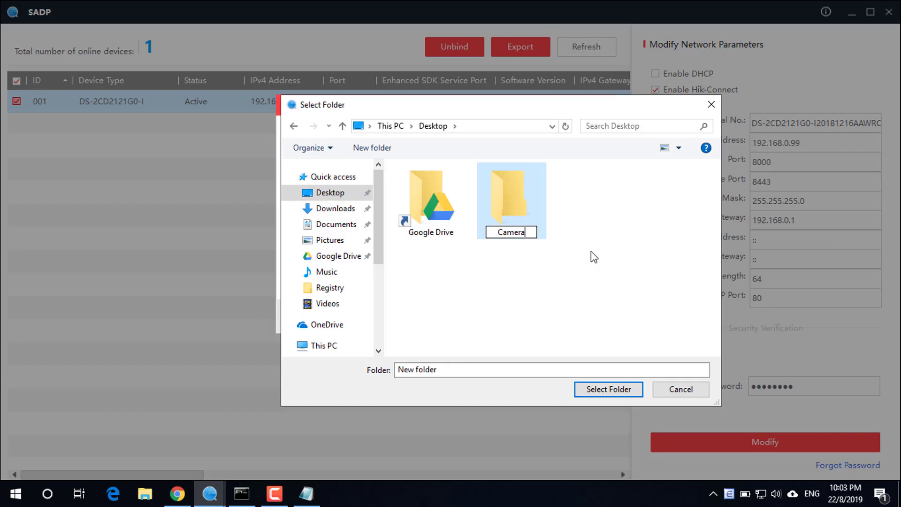
key(Return)
key(Return)
click(608, 389)
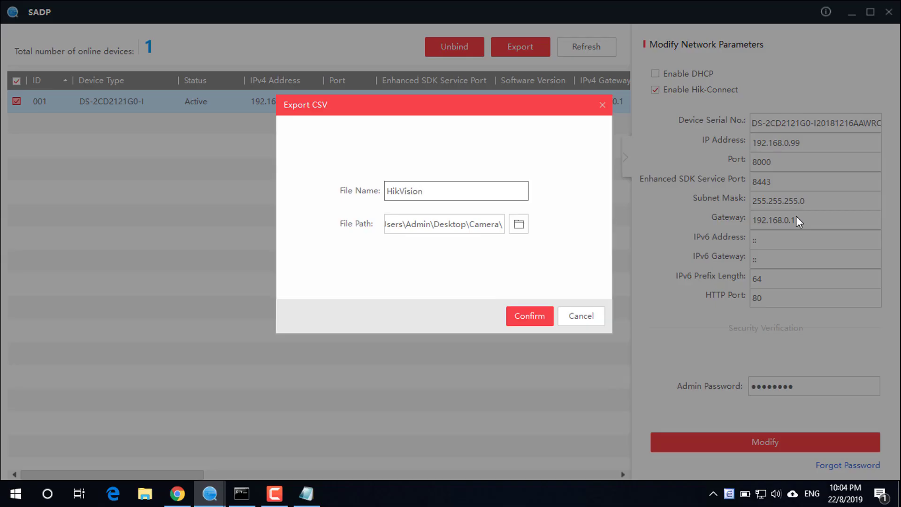
click(538, 313)
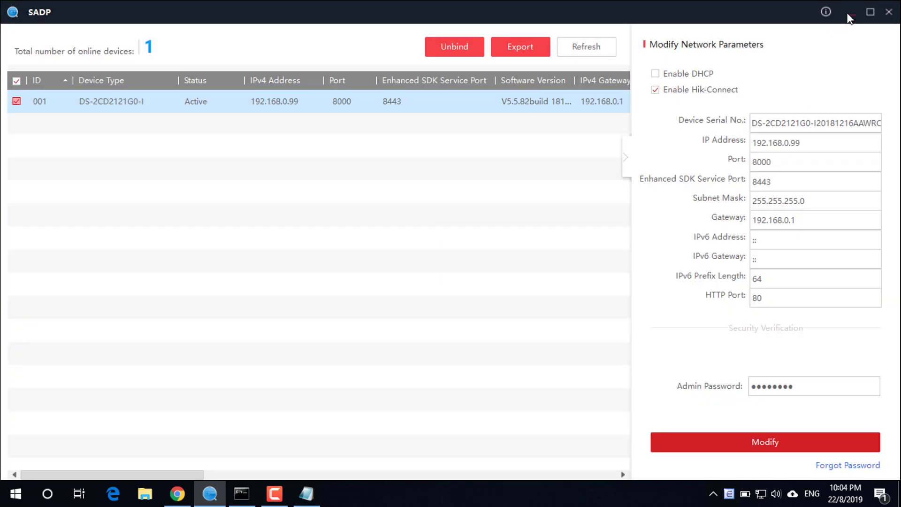
Step: Open the HikVision CSV from the Camera folder in maximized Excel and dismiss the data-loss warning
click(850, 14)
double_click(125, 369)
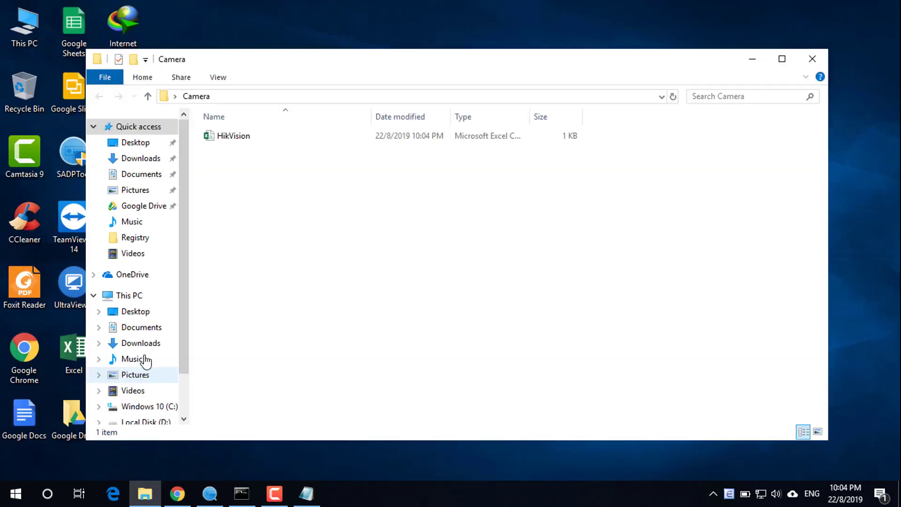
click(241, 137)
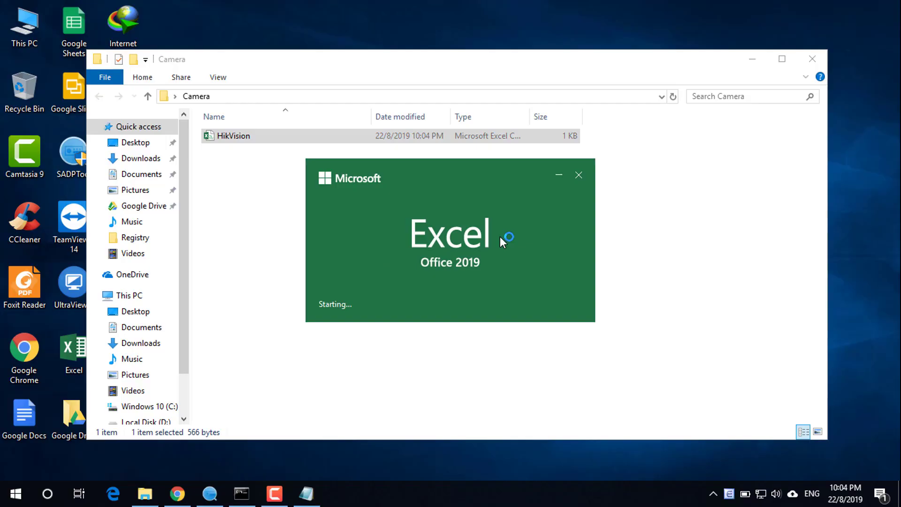
click(752, 59)
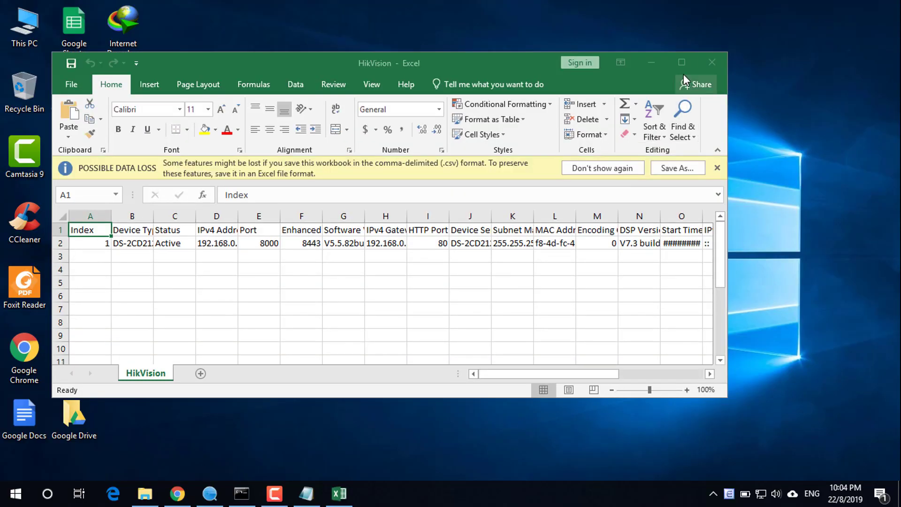
click(681, 63)
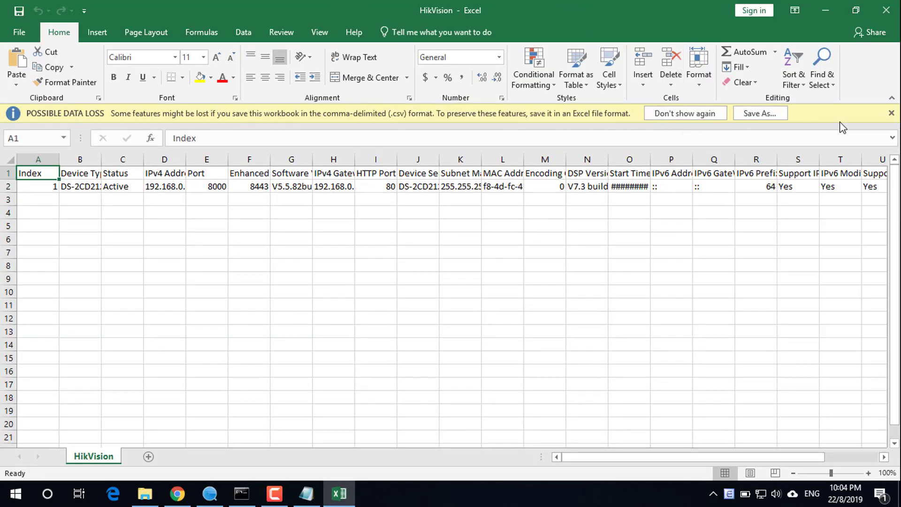
click(891, 113)
Step: Widen column J to show the full serial in J2 and select its short ending
click(419, 168)
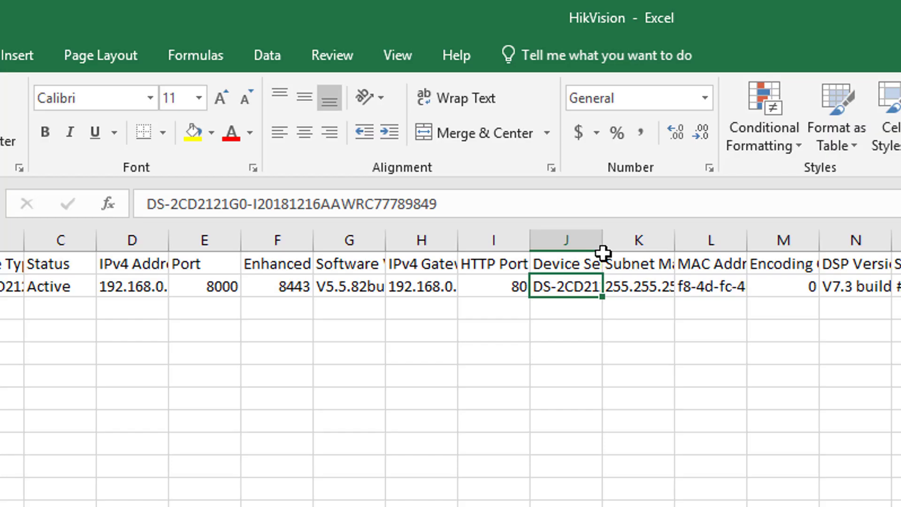
drag(440, 141, 607, 141)
drag(882, 240, 882, 241)
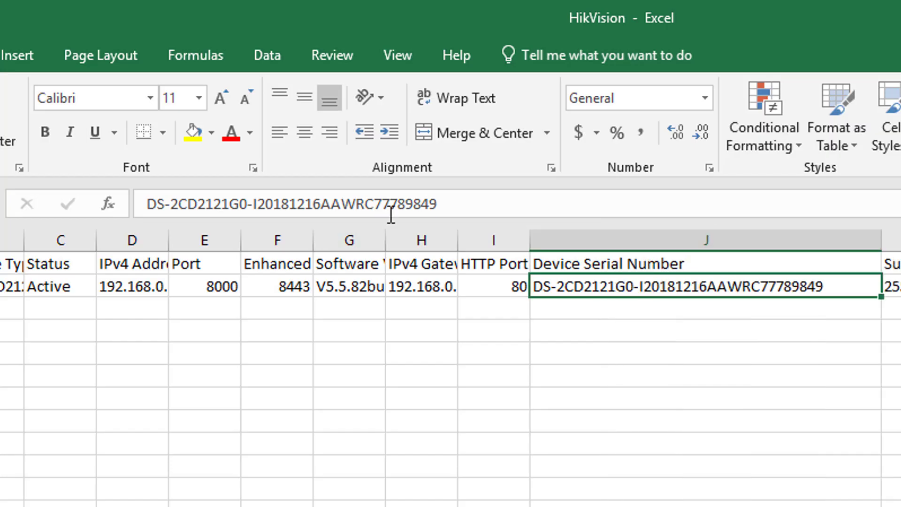
triple_click(204, 207)
drag(366, 204, 445, 201)
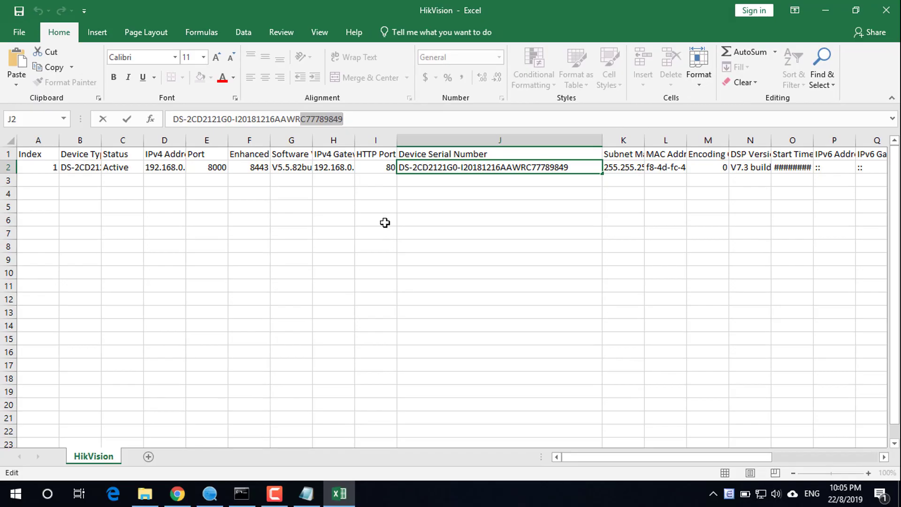
Step: Copy the short serial and add it on an 'S/N : ' line in the Notepad note
right_click(350, 136)
click(361, 141)
click(305, 493)
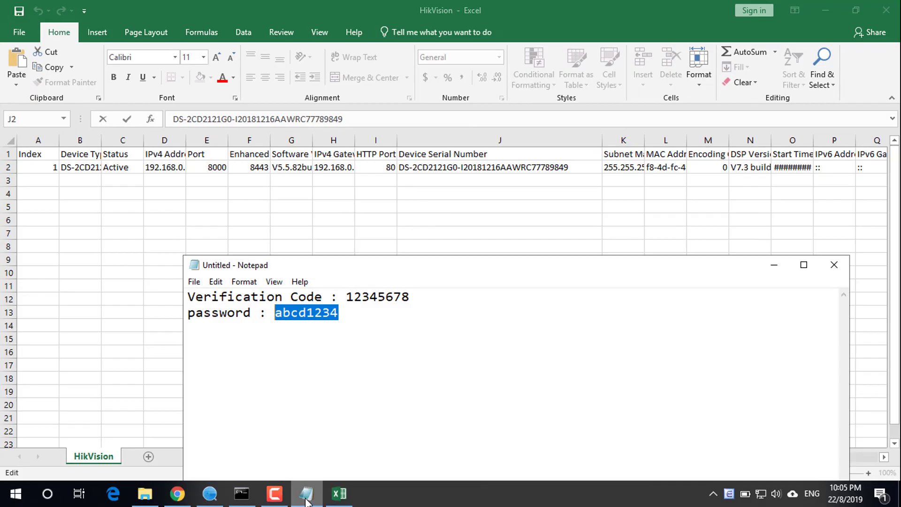
click(360, 318)
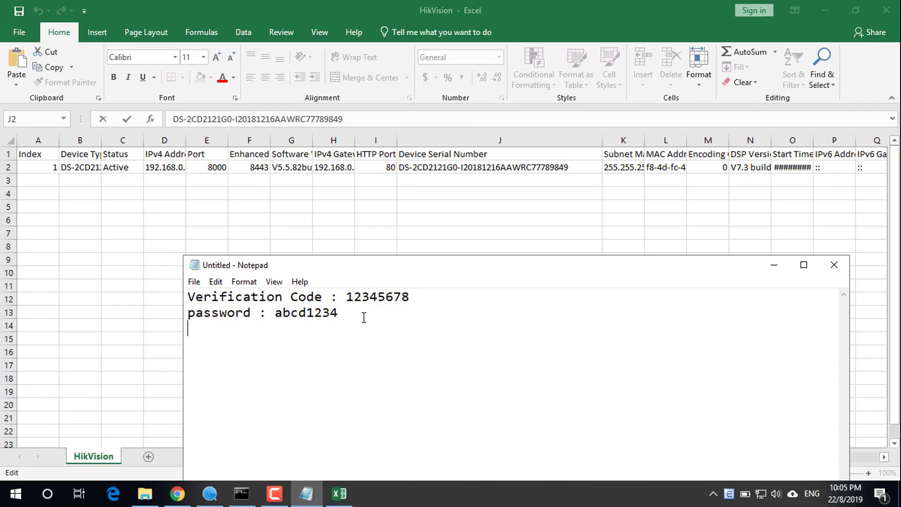
text(S/N :)
key(ctrl+v)
drag(340, 334, 176, 295)
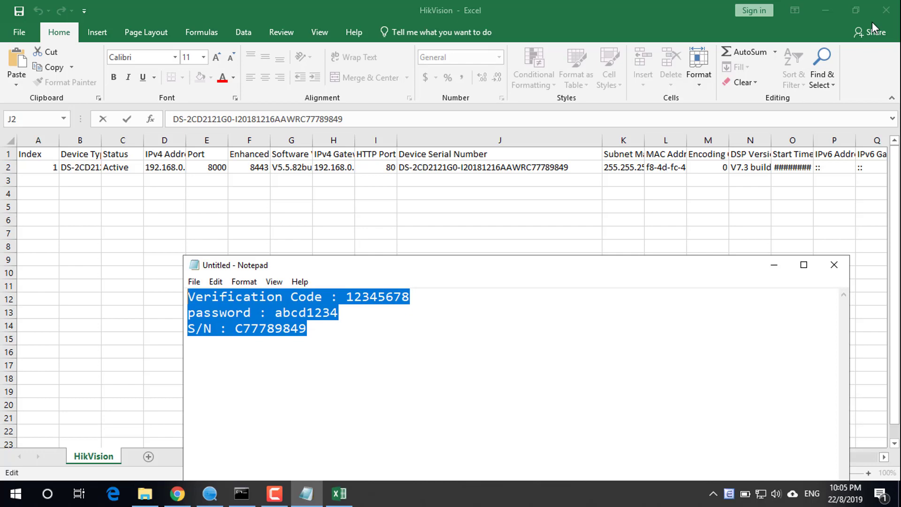
Step: Close the HikVision workbook without saving and move Notepad to the top-right
click(885, 10)
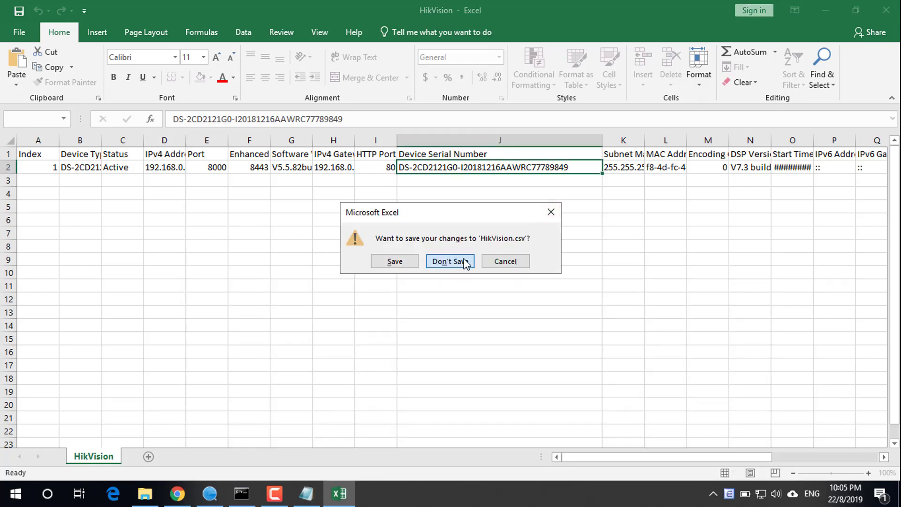
click(464, 262)
drag(601, 271, 652, 68)
click(443, 136)
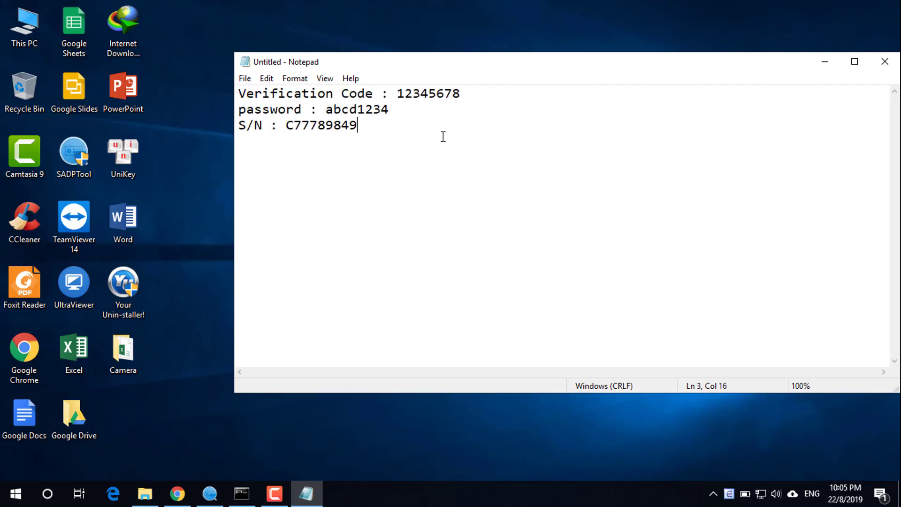
Step: Load hik-connect.com in Chrome from the sign-in page's address
click(177, 493)
click(258, 15)
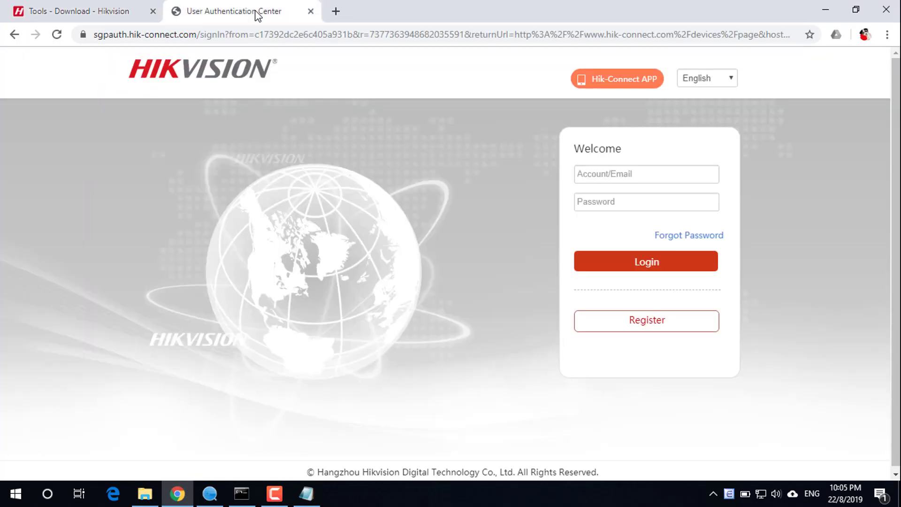
click(652, 175)
click(191, 36)
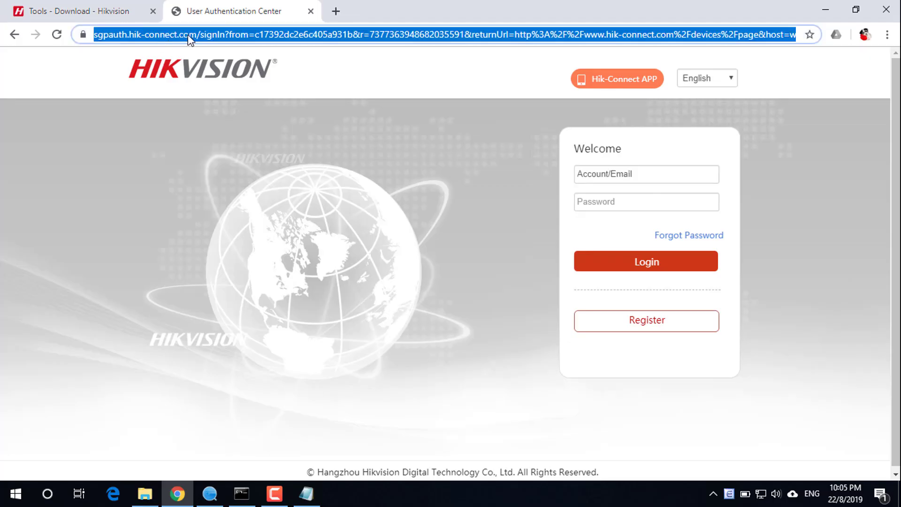
click(197, 37)
drag(228, 34, 160, 34)
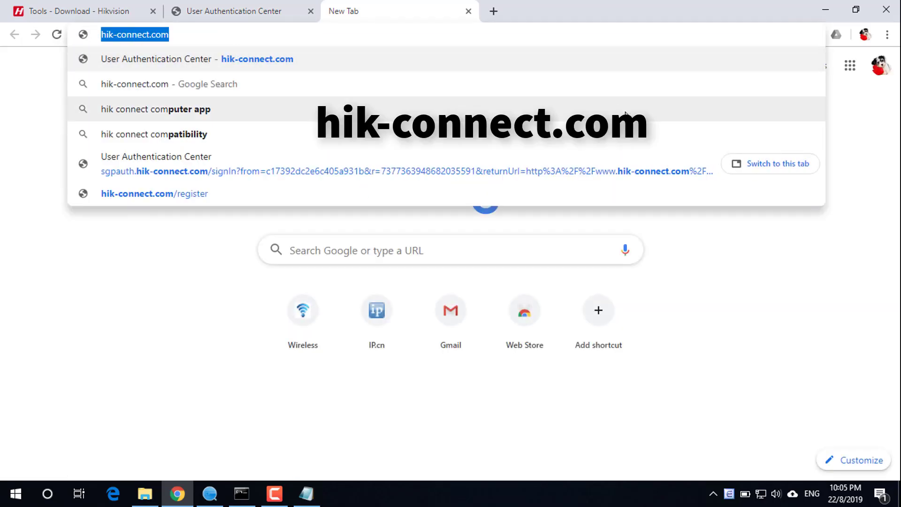
key(Return)
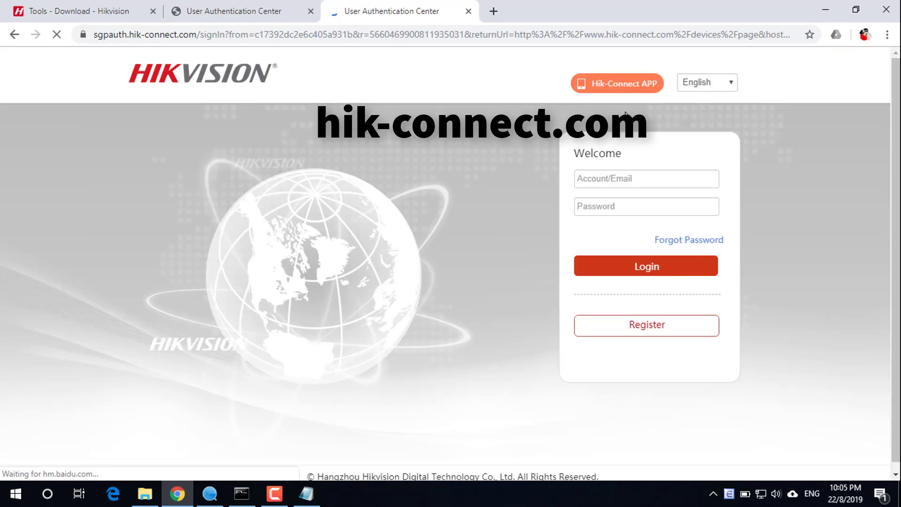
Step: Paste hik-connect.com on a new line below the S/N note in Notepad
key(alt+Tab)
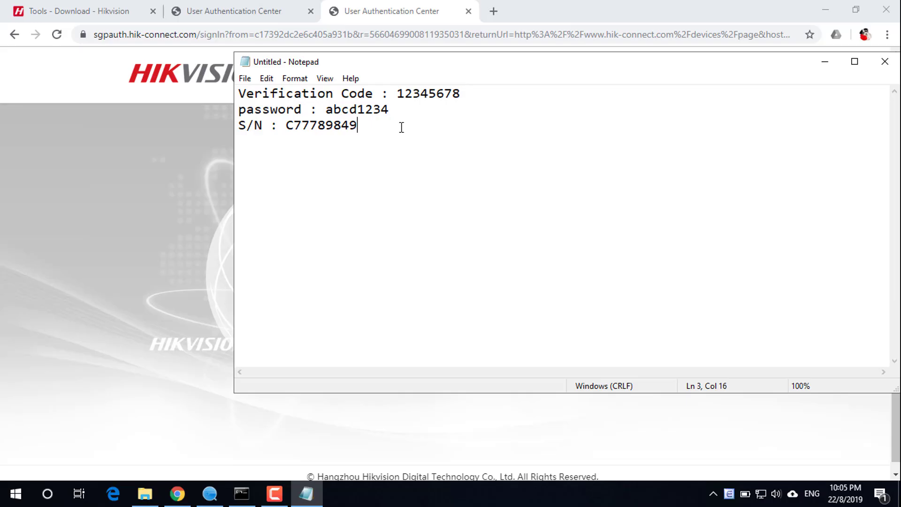
key(Return)
key(Return)
key(ctrl+v)
key(shift+Left)
key(shift+Left)
key(shift+Left)
key(shift+Left)
key(shift+Left)
key(shift+Left)
key(shift+Left)
key(shift+Left)
key(shift+Left)
key(shift+Left)
key(shift+Left)
key(shift+Left)
key(shift+Left)
key(shift+Left)
key(shift+Left)
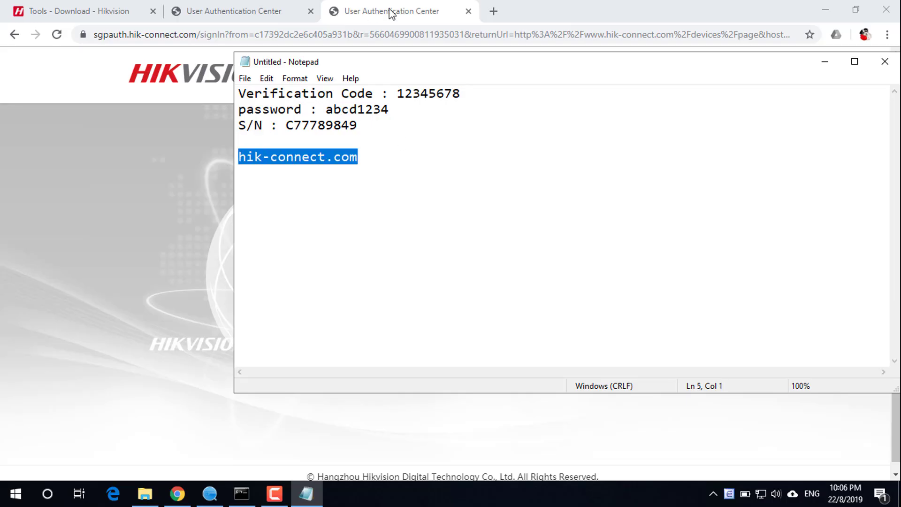
Step: Log in to Hik-Connect with the account and password, declining to save the password
click(392, 13)
click(469, 11)
click(648, 176)
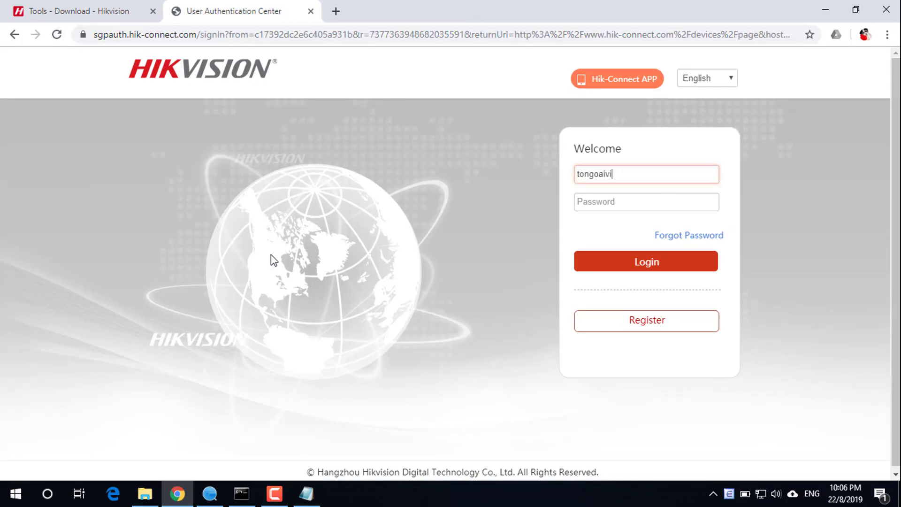
click(718, 206)
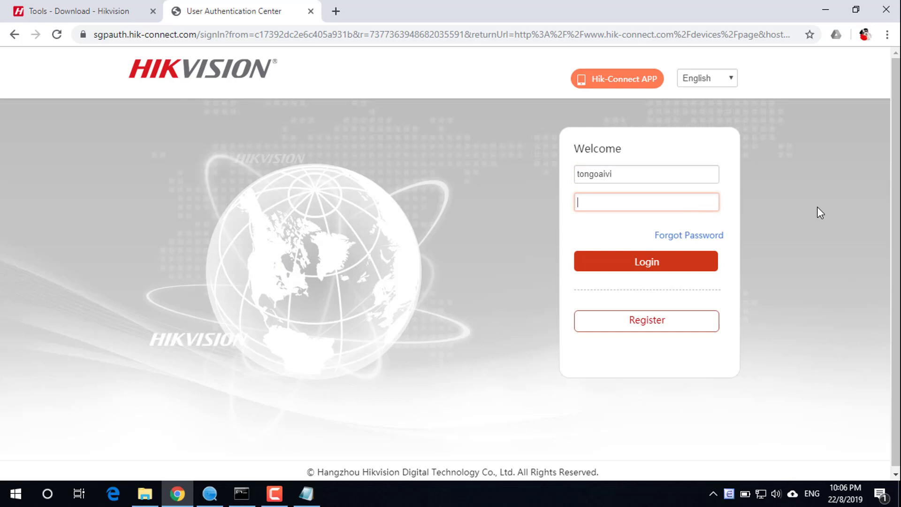
text(•)
click(652, 266)
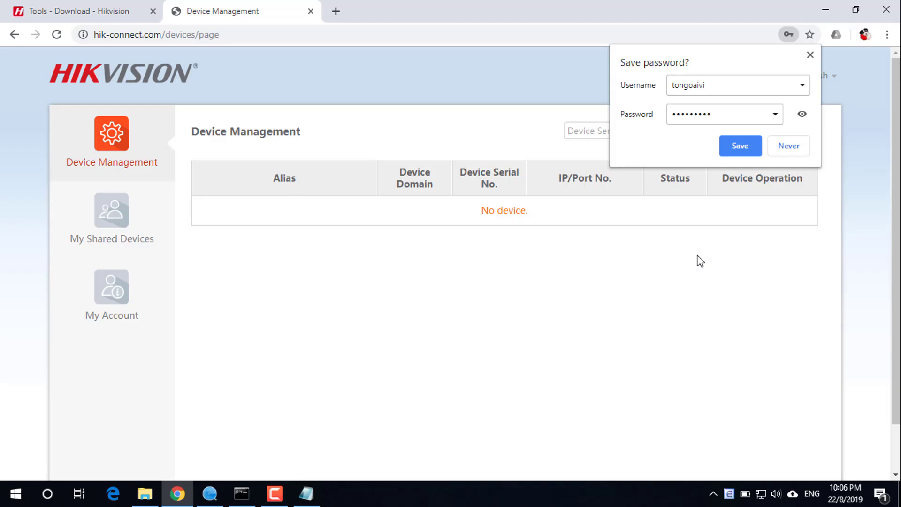
click(800, 144)
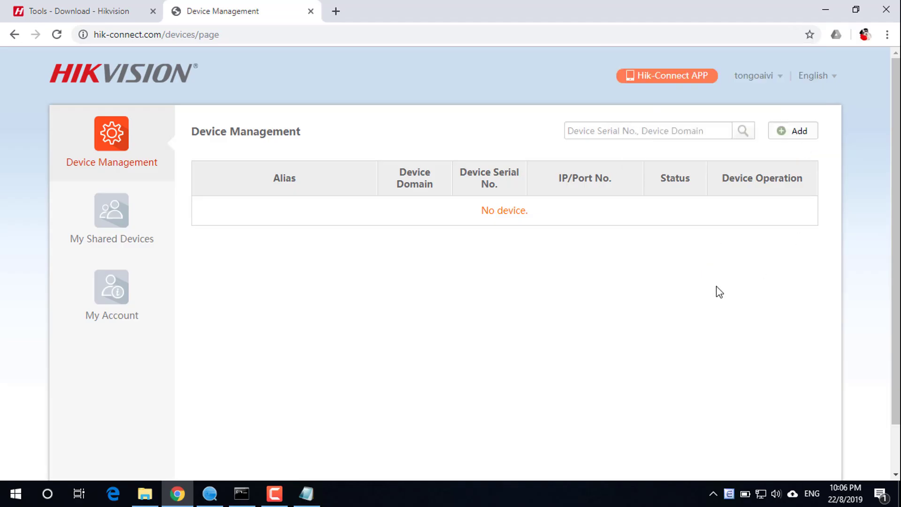
Step: Start adding a device and copy the camera's serial number from the Notepad notes
click(799, 131)
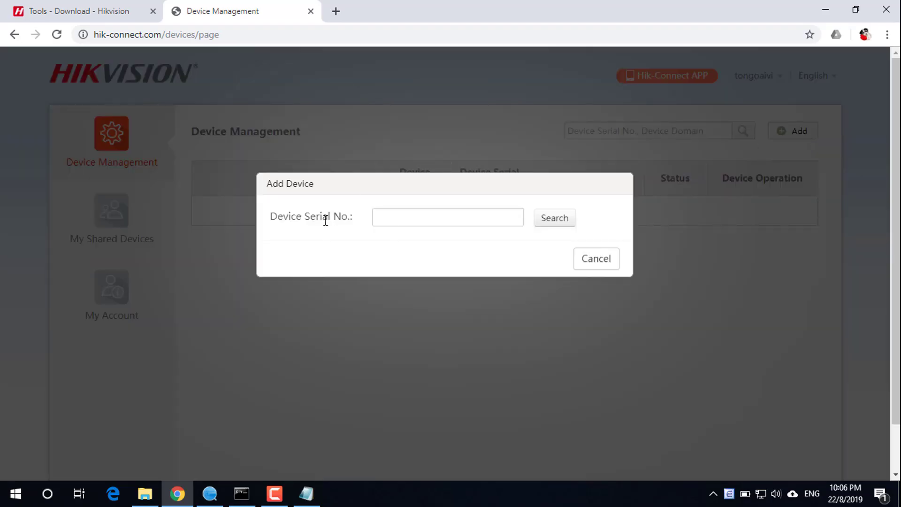
click(399, 216)
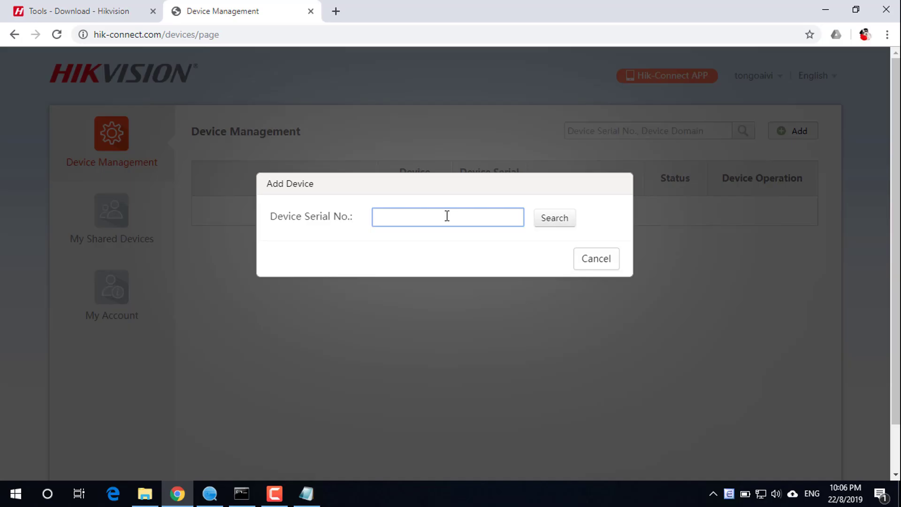
click(306, 493)
drag(359, 125, 286, 126)
right_click(297, 123)
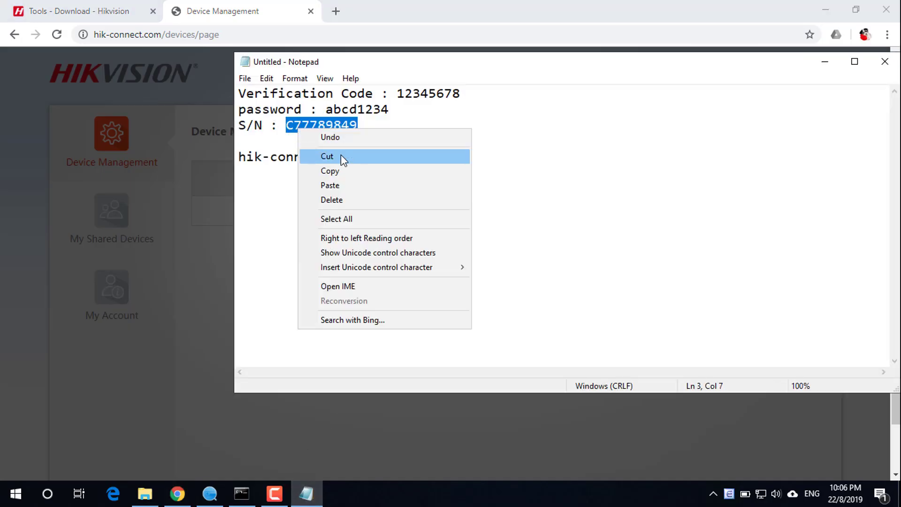
click(418, 171)
click(835, 66)
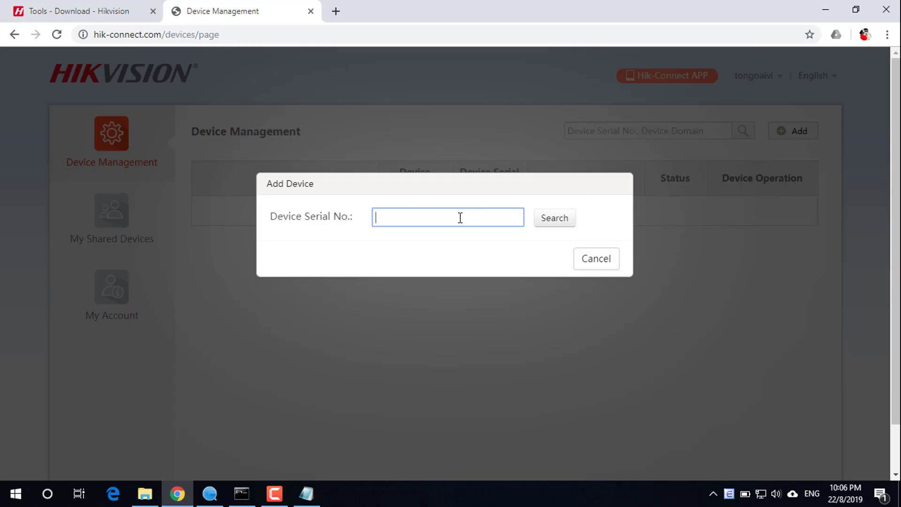
Step: Paste the serial into Device Serial No. and search, finding the DS-2CD2121G0-I camera
right_click(460, 217)
click(494, 318)
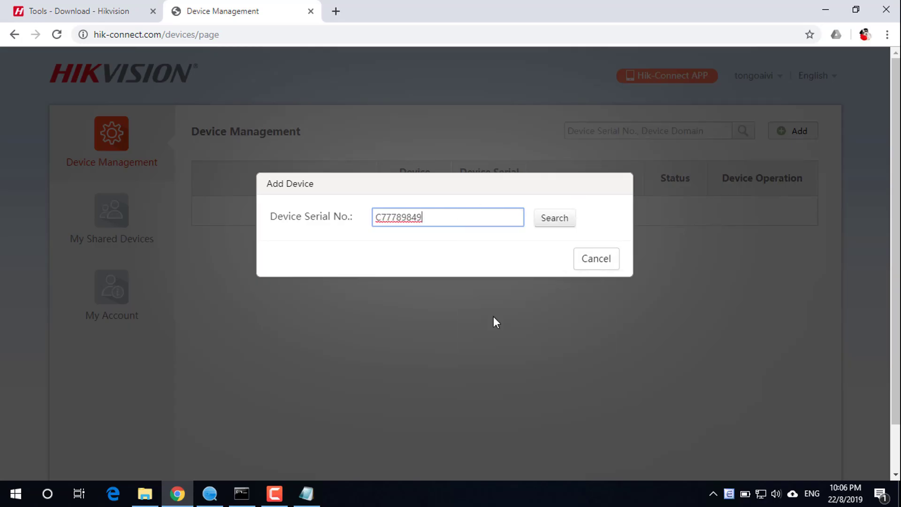
click(553, 222)
drag(502, 187, 493, 98)
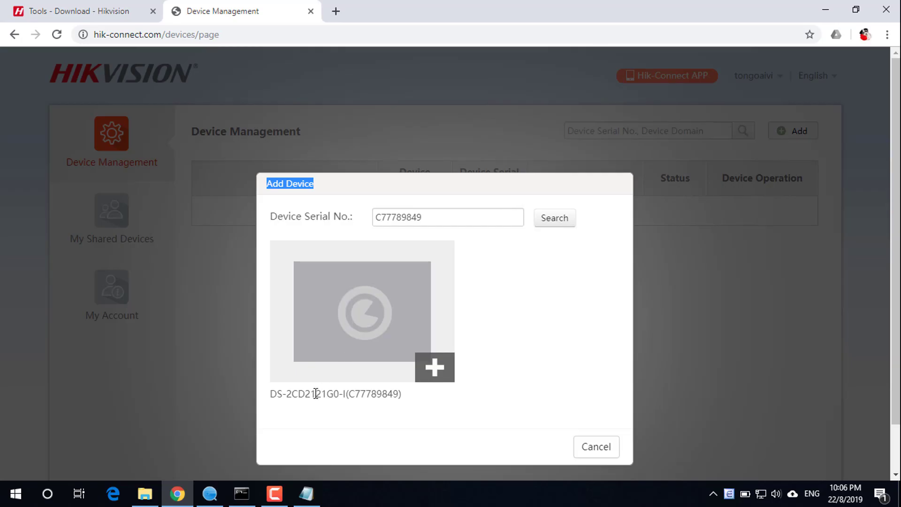
drag(272, 394, 415, 400)
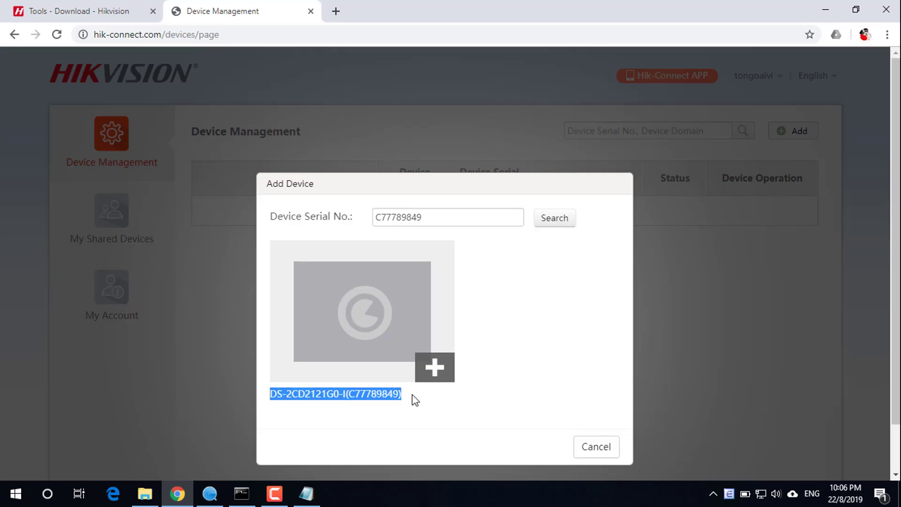
Step: Choose to add the found camera and copy its verification code digits from Notepad
click(434, 367)
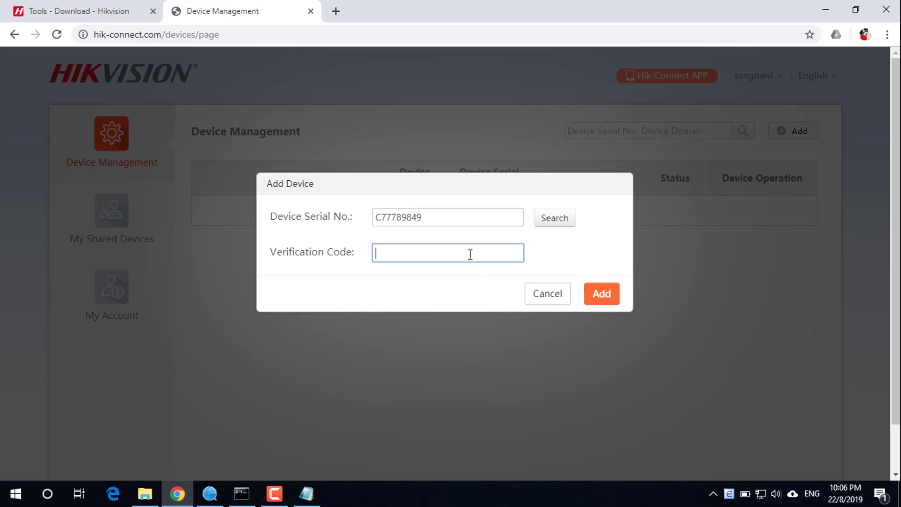
click(306, 493)
drag(389, 109, 329, 112)
right_click(358, 112)
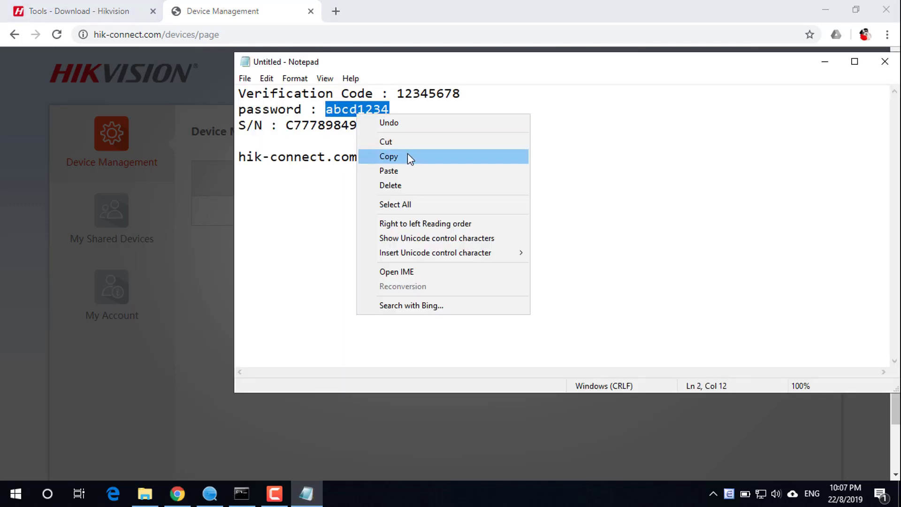
click(412, 93)
drag(501, 94, 238, 94)
click(454, 94)
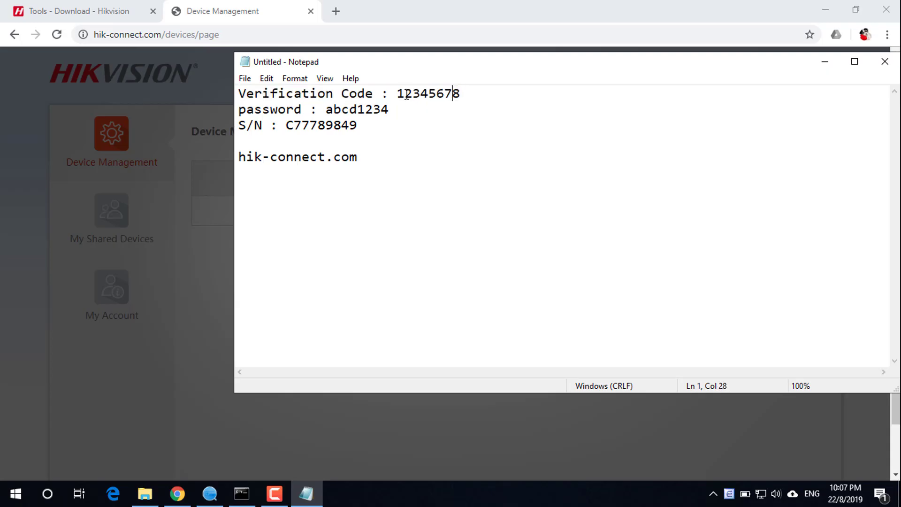
drag(401, 94, 475, 94)
click(824, 63)
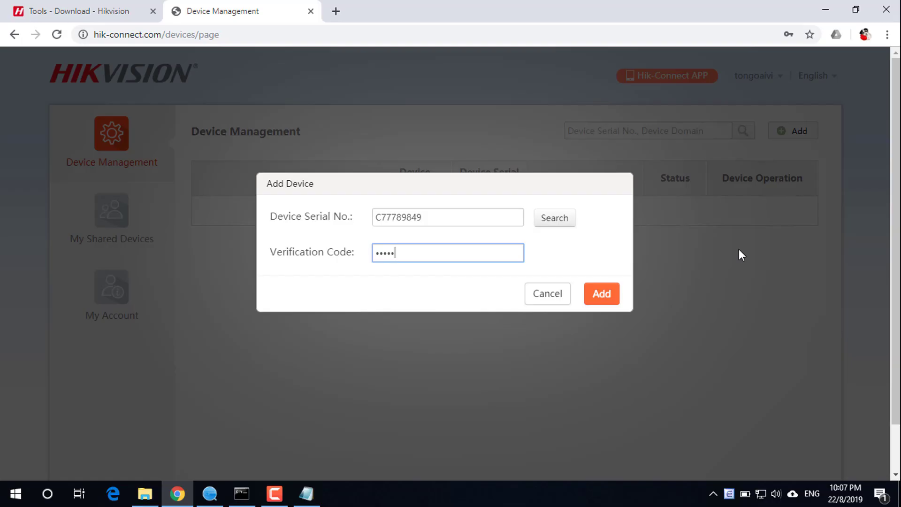
Step: Submit the verification code, decline Chrome's password save, and review the Alias, Device Domain and serial
click(600, 296)
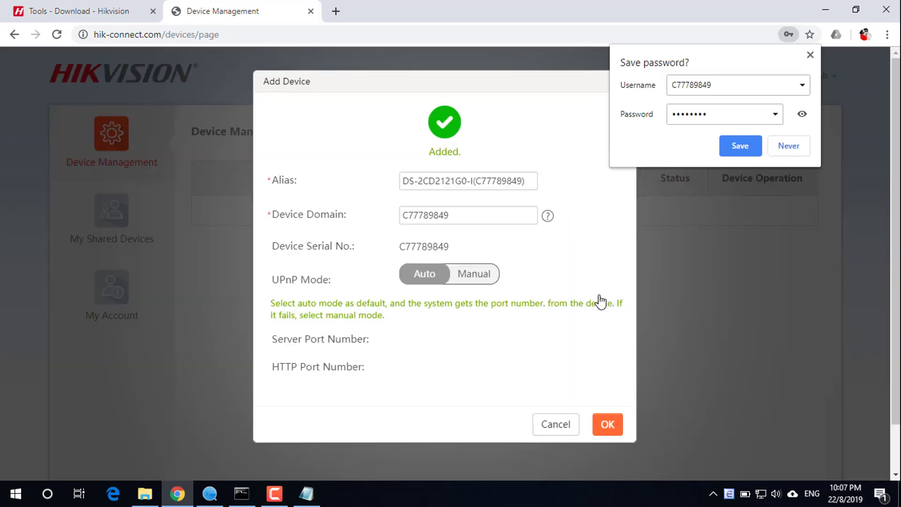
click(799, 149)
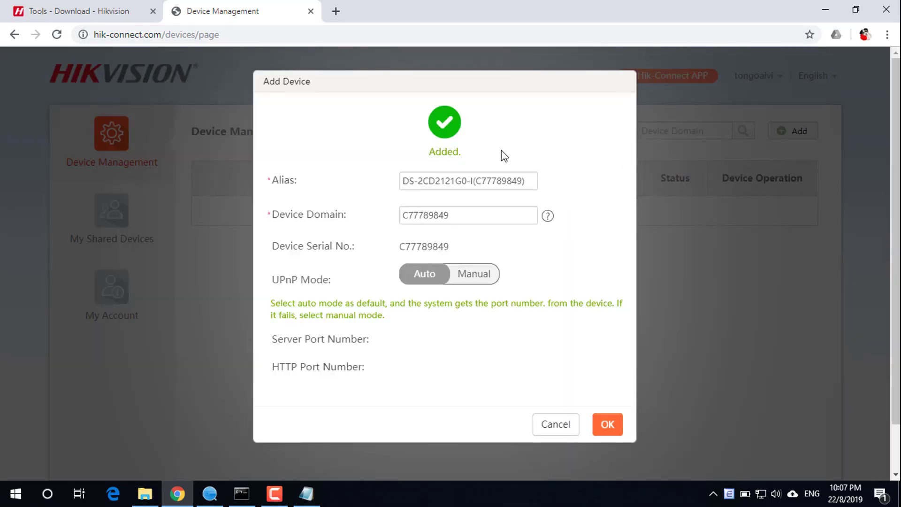
drag(431, 153, 494, 159)
drag(534, 184, 401, 182)
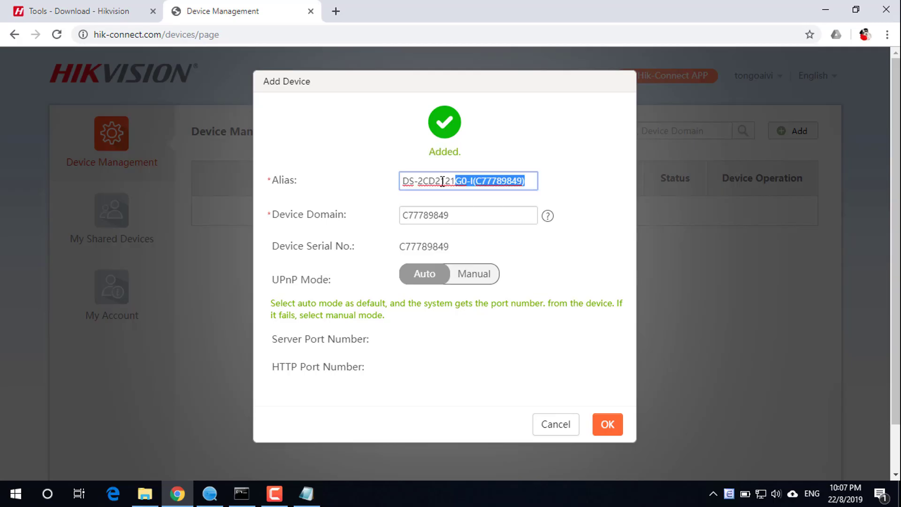
drag(458, 212, 346, 231)
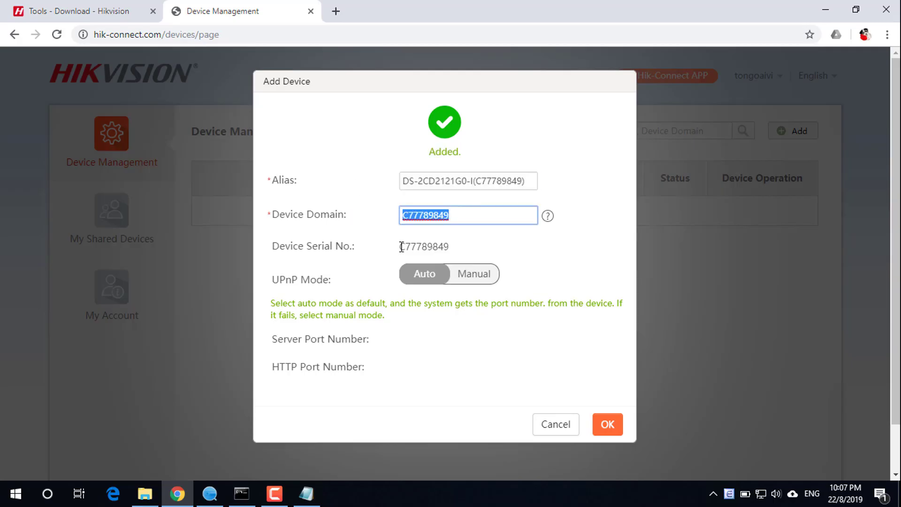
drag(399, 246, 473, 252)
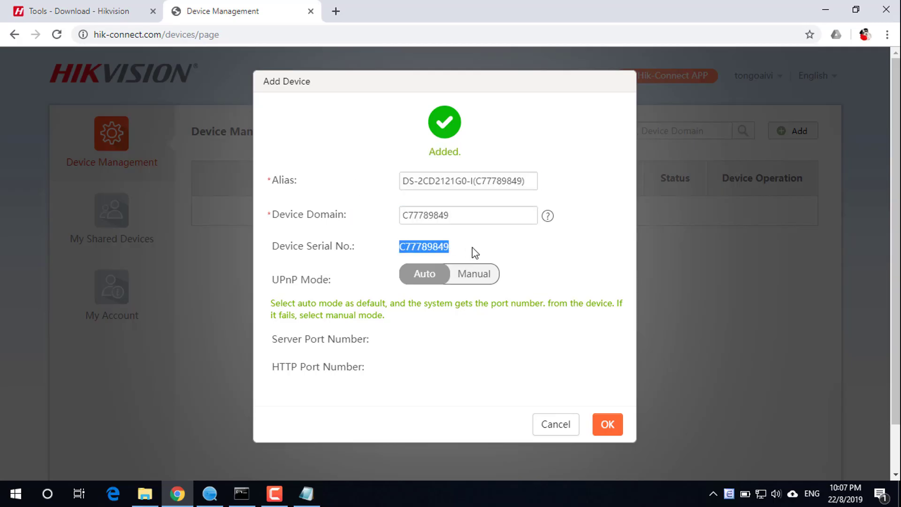
triple_click(532, 181)
Step: Confirm with OK and check the DS-2CD2121G0-I row's Status shows Online
click(616, 427)
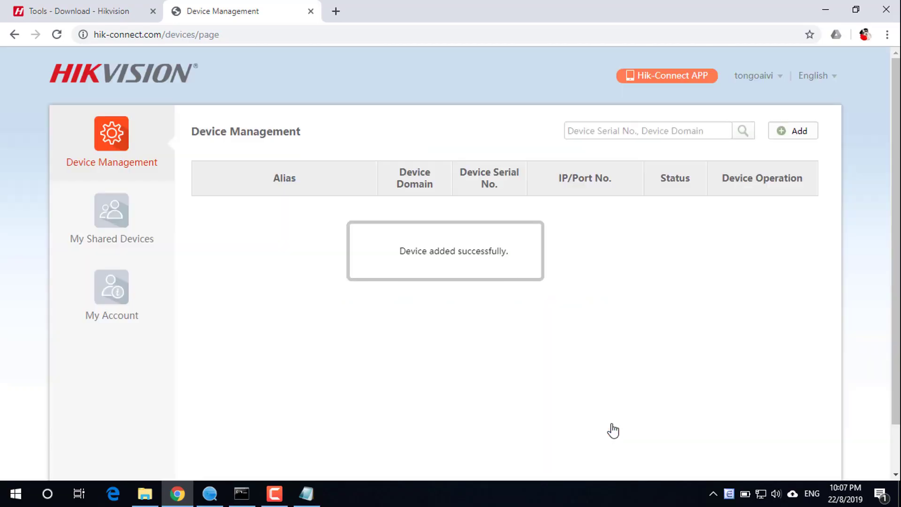
drag(210, 210, 658, 220)
click(664, 228)
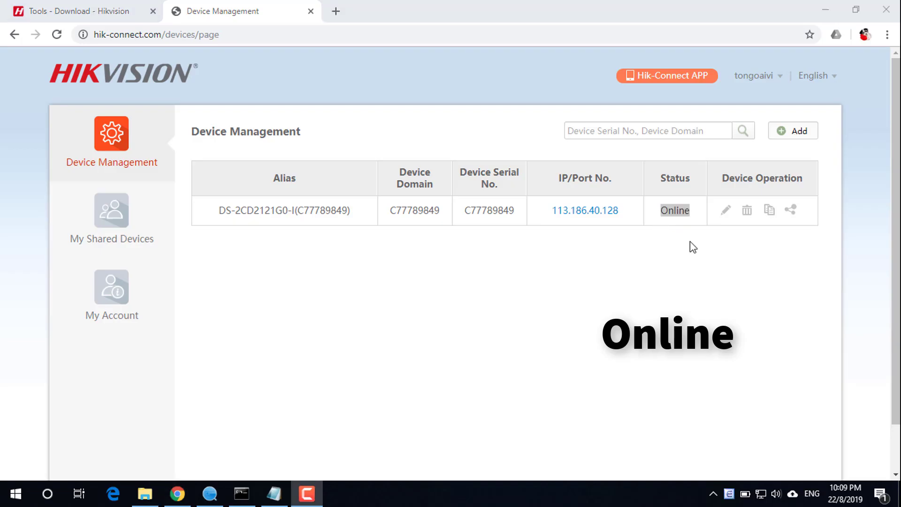
click(690, 242)
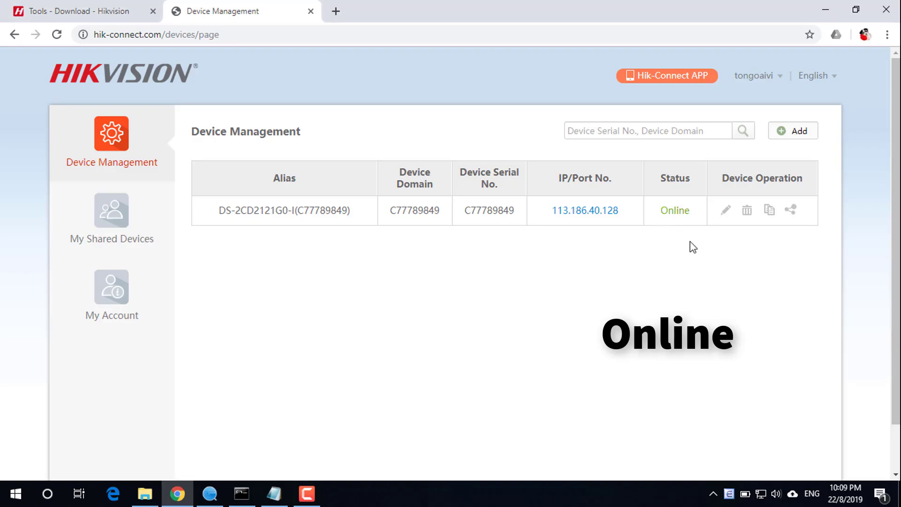
drag(692, 221, 663, 230)
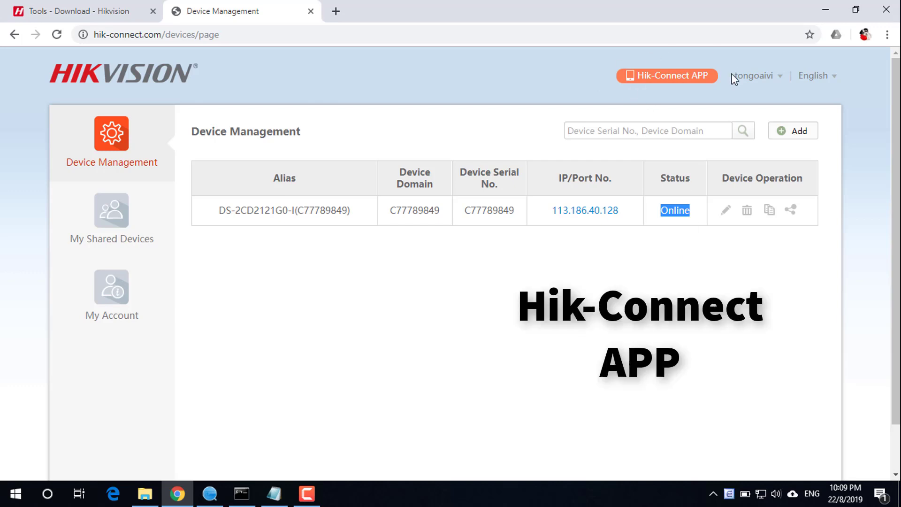
Step: Show the Hik-Connect APP QR code and install Hik-Connect on the iPhone from the App Store
click(673, 82)
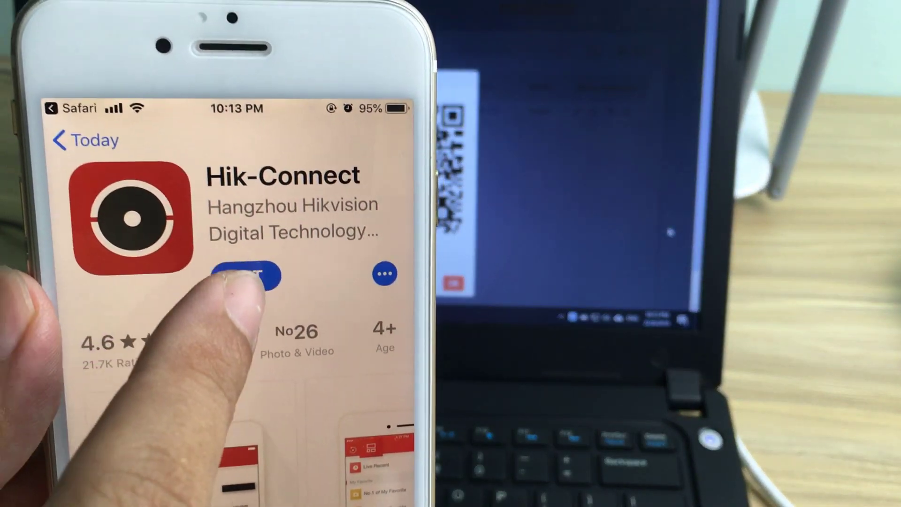
click(246, 275)
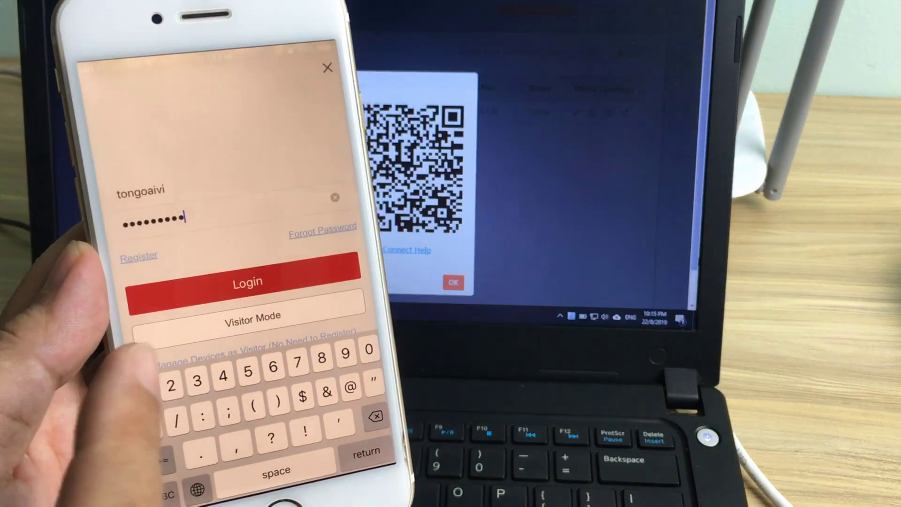
Step: Log in on the iPhone, get past the Touch ID prompt, and return to My Device
click(221, 317)
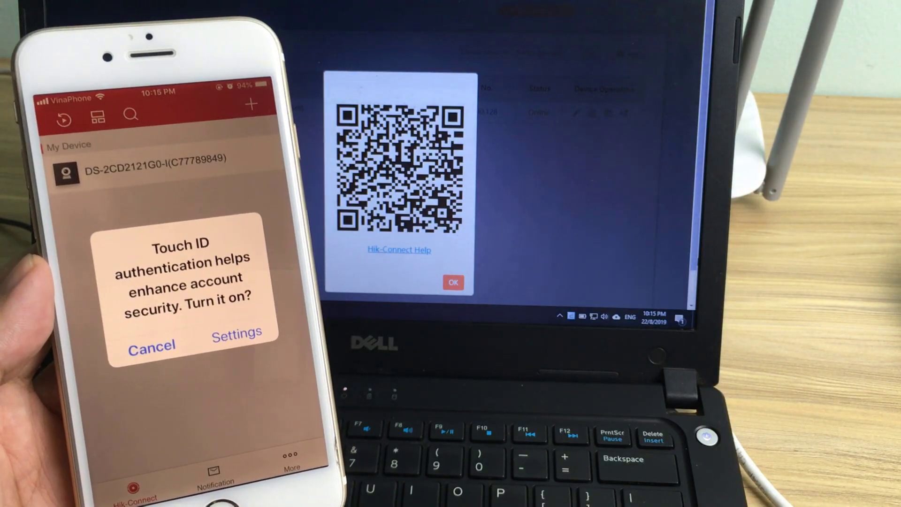
click(234, 341)
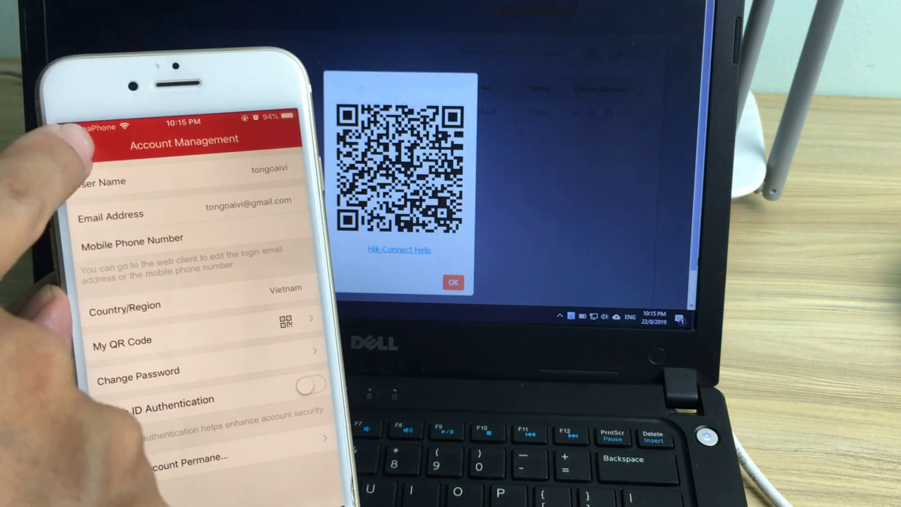
click(58, 141)
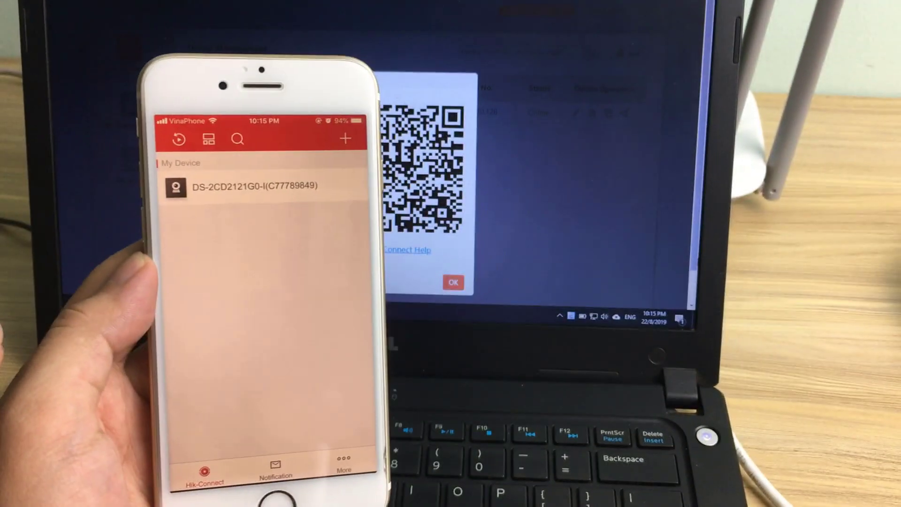
Step: Open the DS-2CD2121G0-I live view and unlock it with the camera's verification code
click(253, 186)
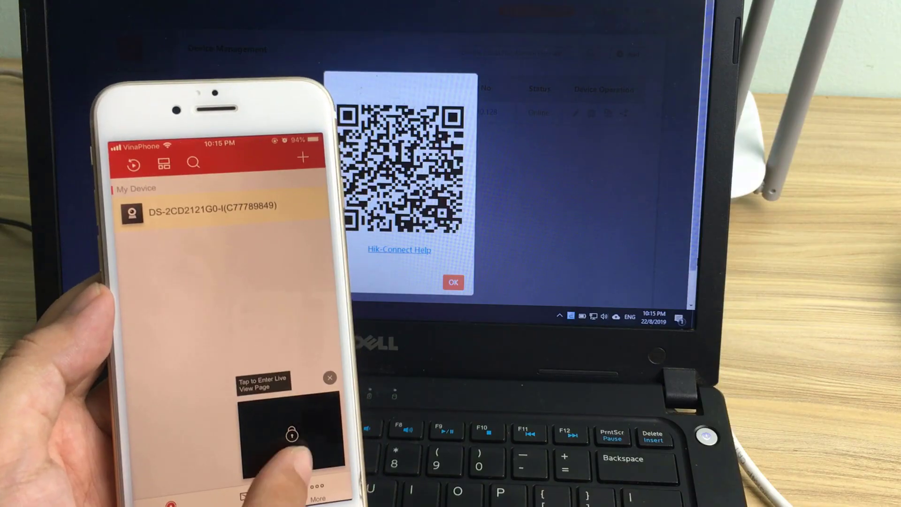
click(292, 434)
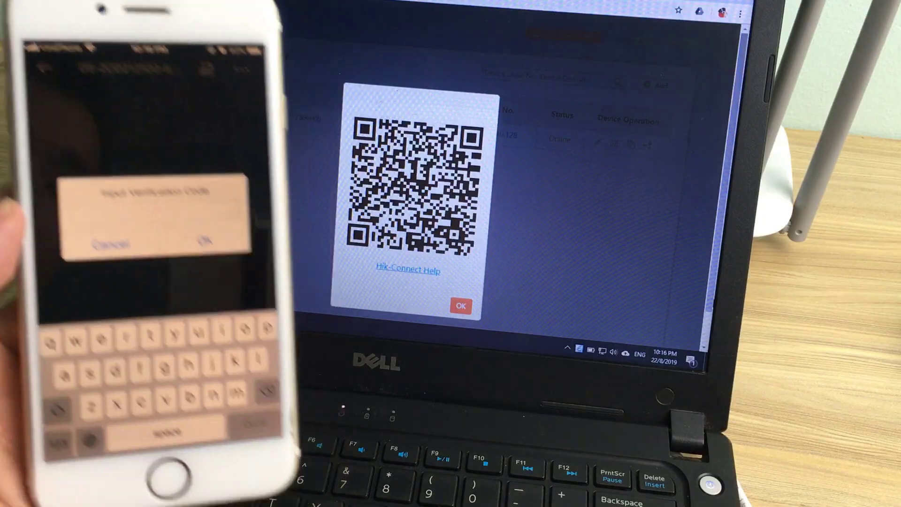
click(258, 317)
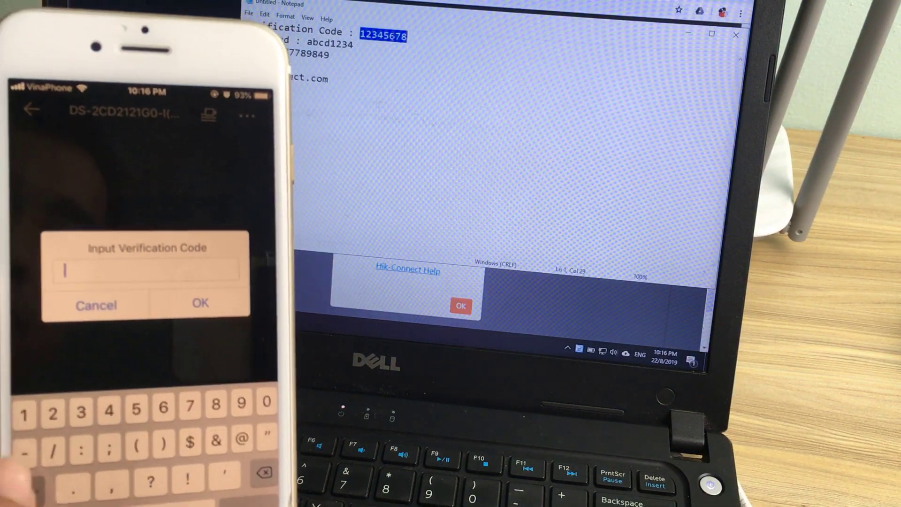
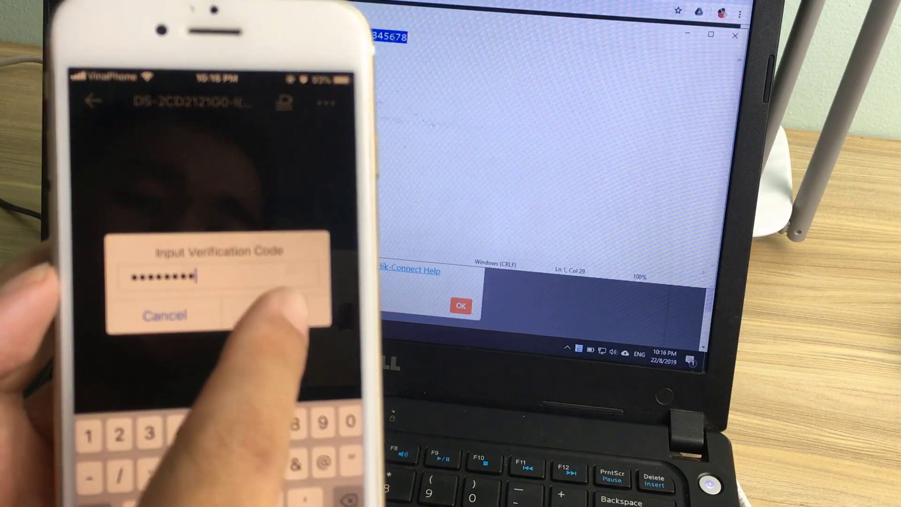
click(276, 314)
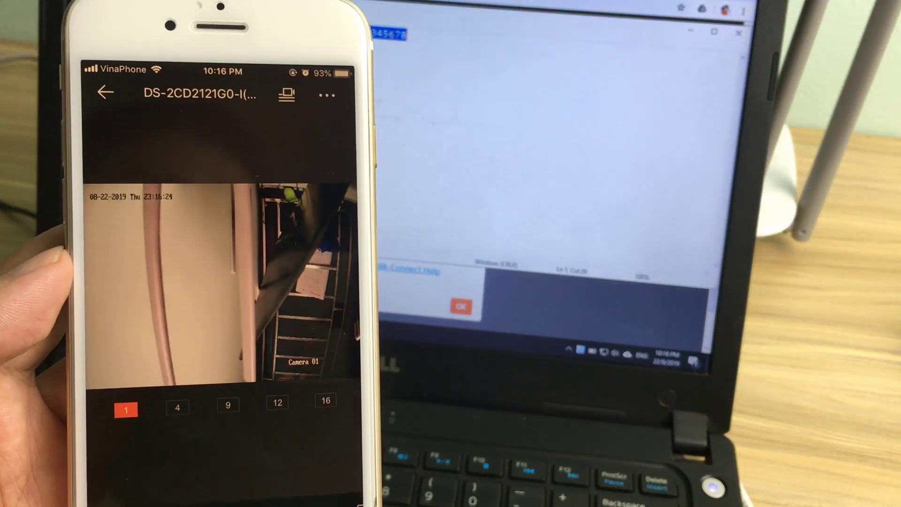